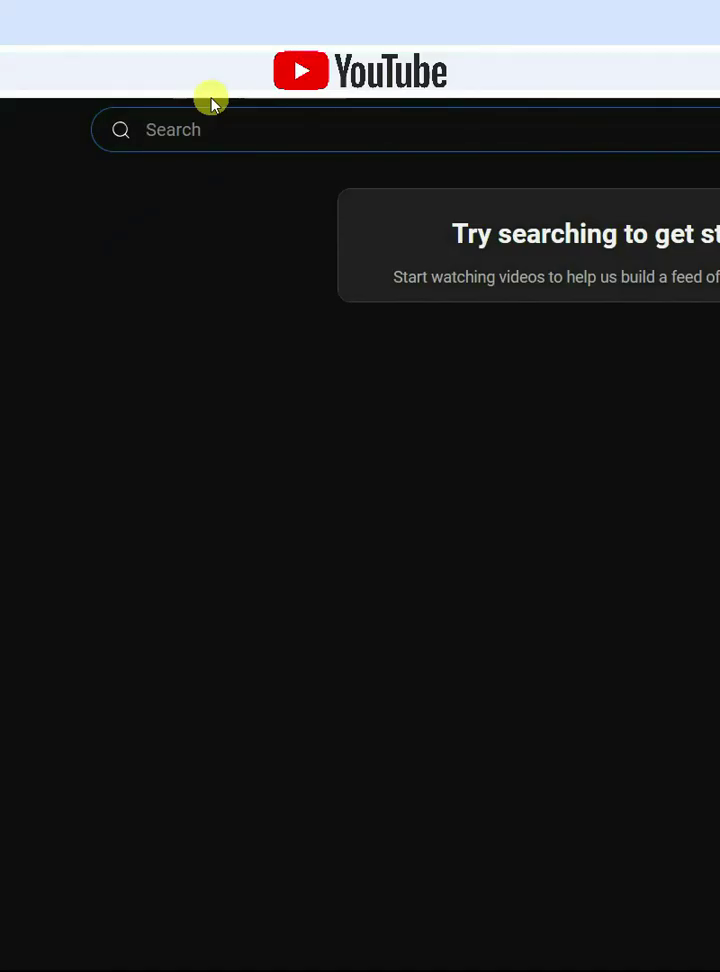
Search YouTube for "big smile editing" and open the Big Smile Editing channel.
type("big smile editing")
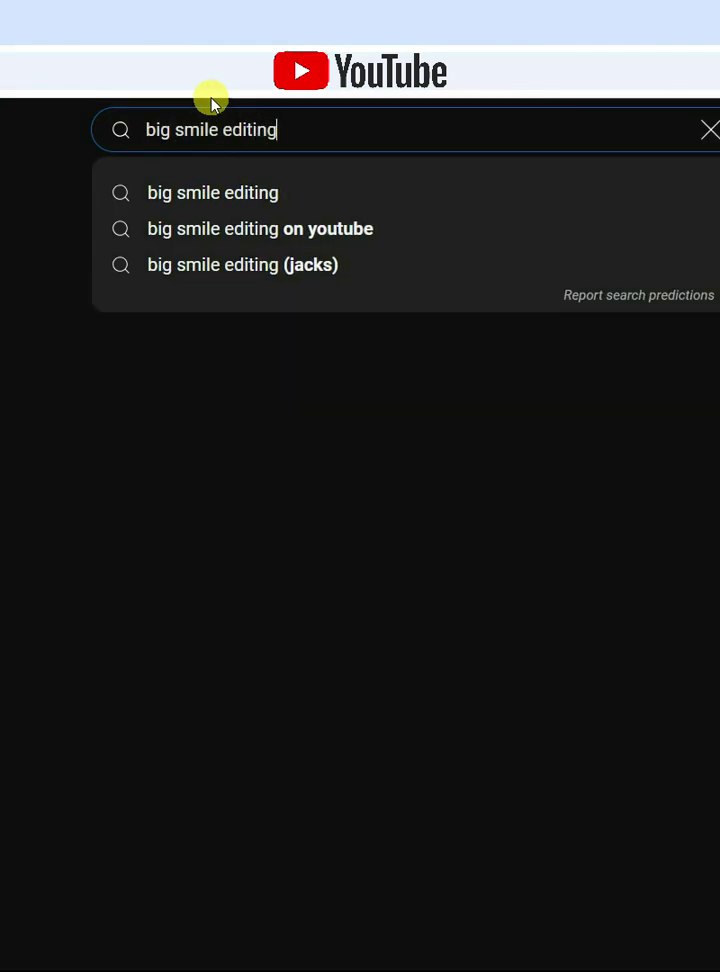
key("Return")
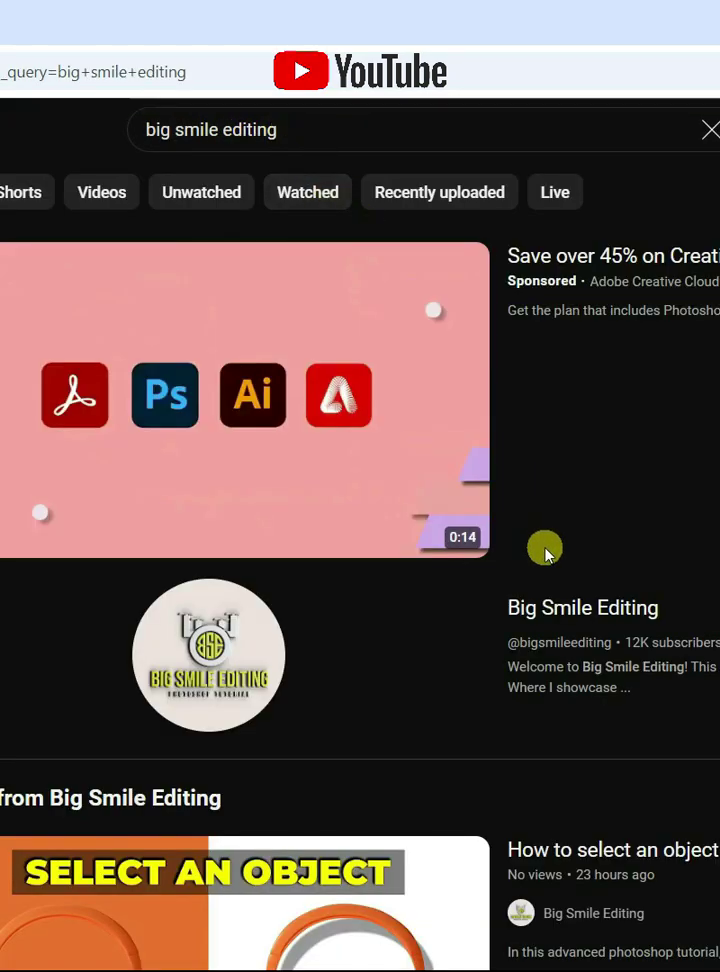
left_click(562, 608)
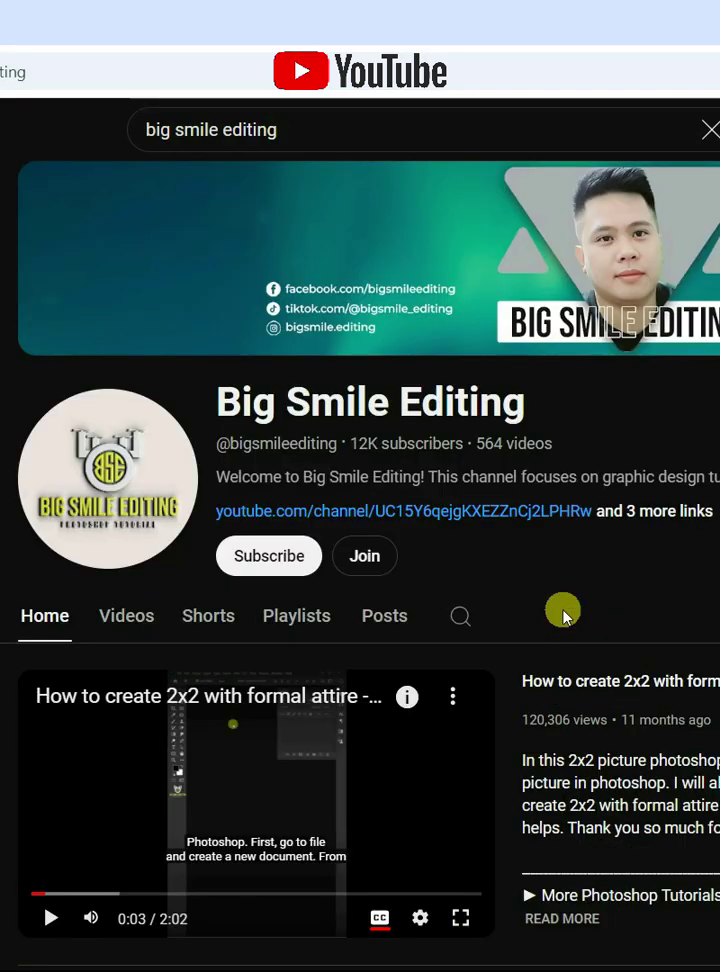
Subscribe to the Big Smile Editing channel with notifications set to All.
left_click(284, 562)
left_click(361, 560)
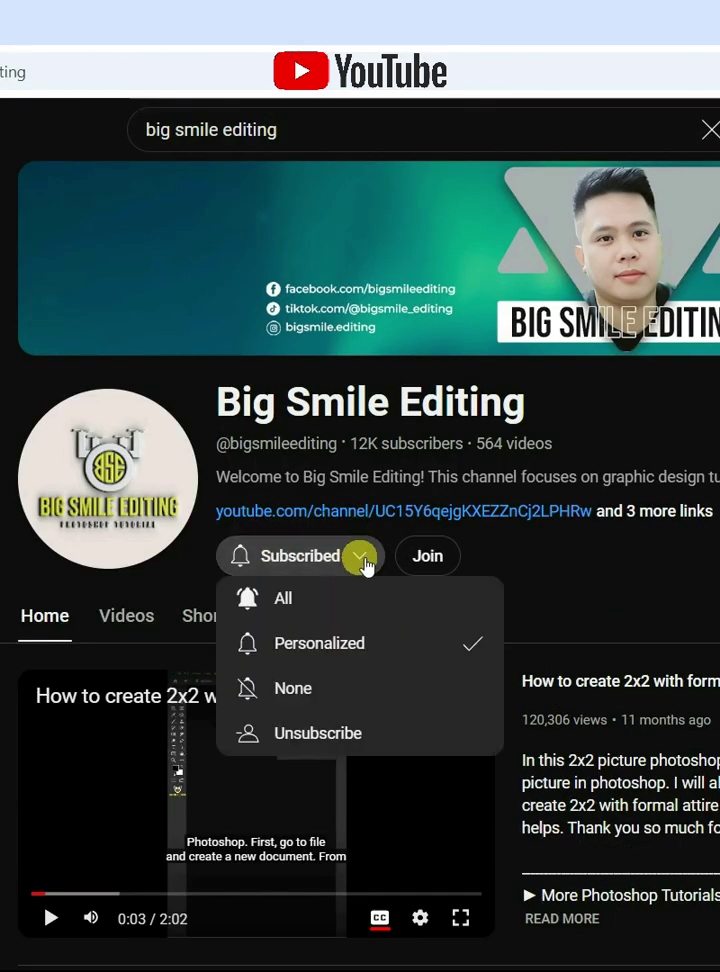
left_click(279, 600)
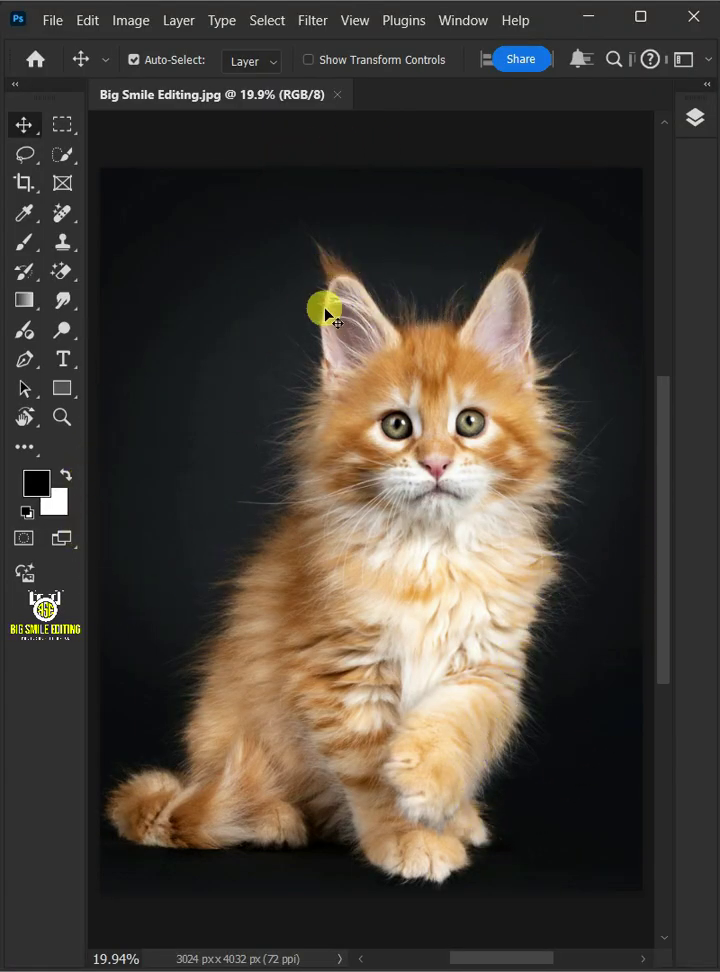
Switch to Photoshop and draw a loose Lasso selection around the whole kitten, leaving a margin outside its fur.
left_click(25, 153)
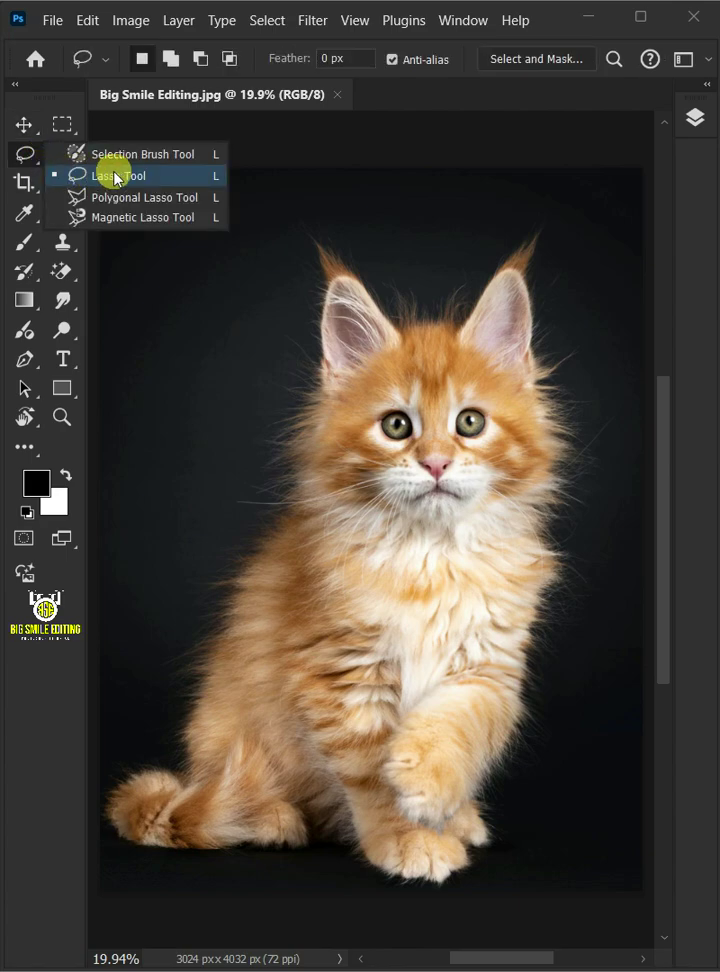
left_click(160, 176)
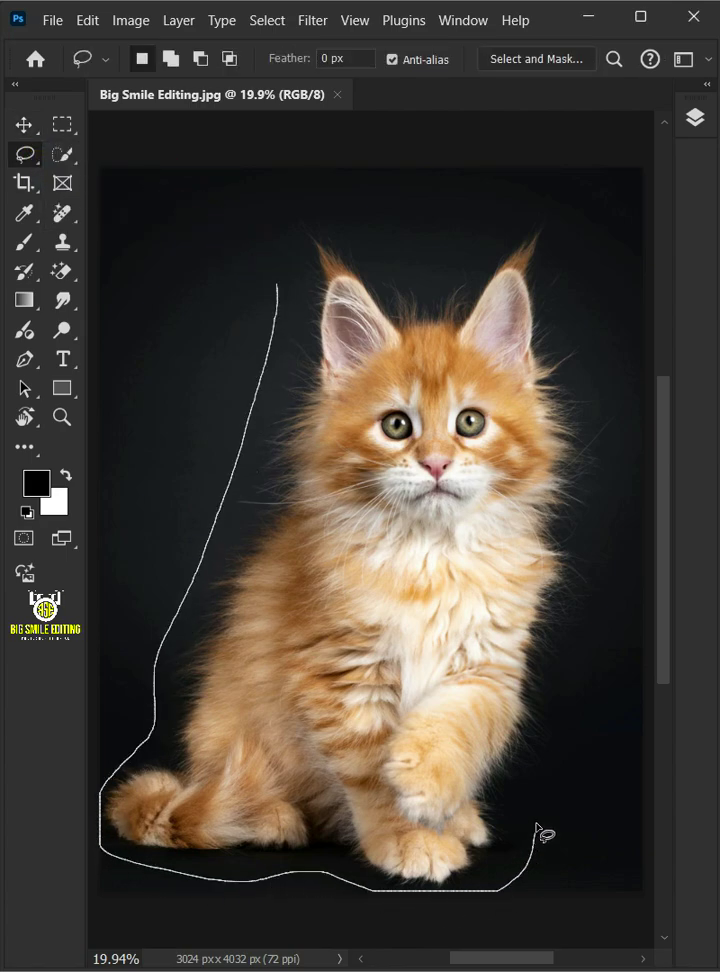
left_click_drag(298, 262, 283, 270)
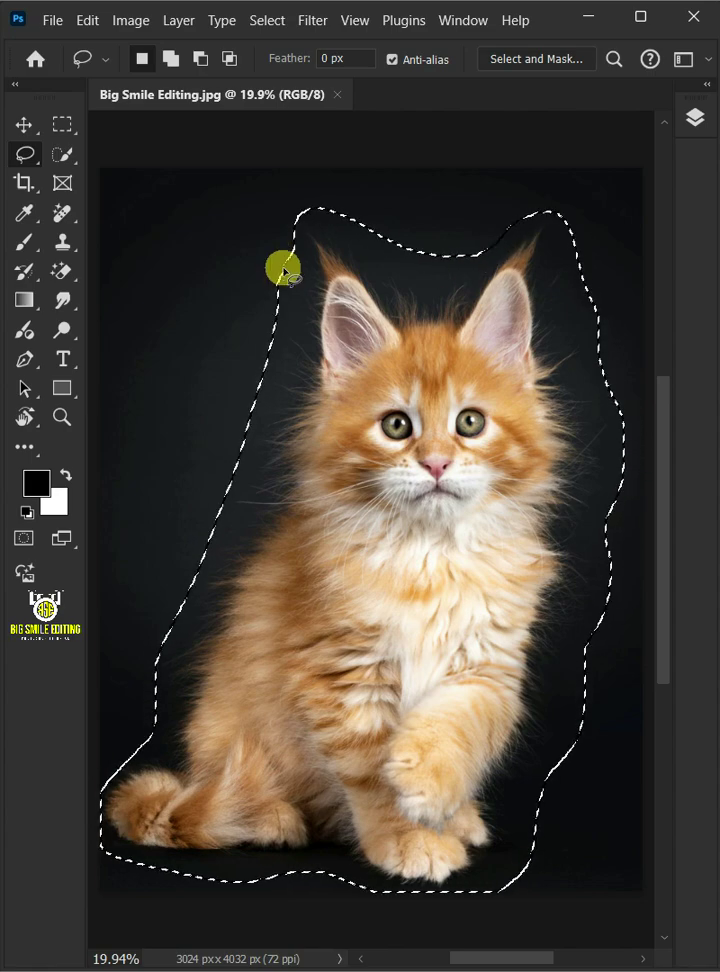
Open the kitten selection in Select and Mask and preview it as an Overlay at 100% opacity.
left_click(267, 21)
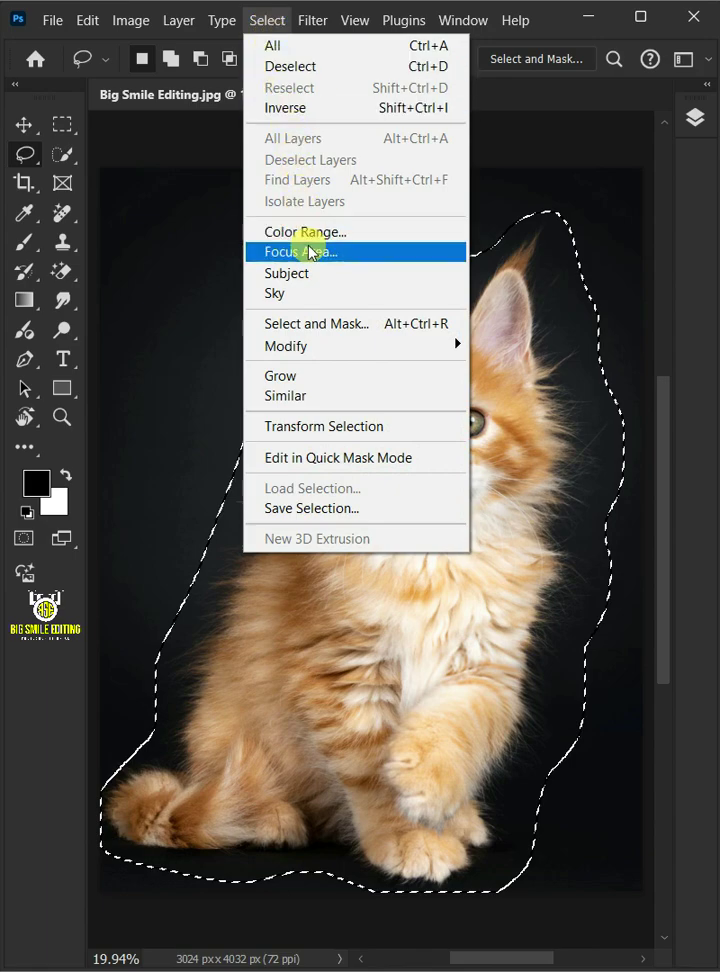
left_click(320, 324)
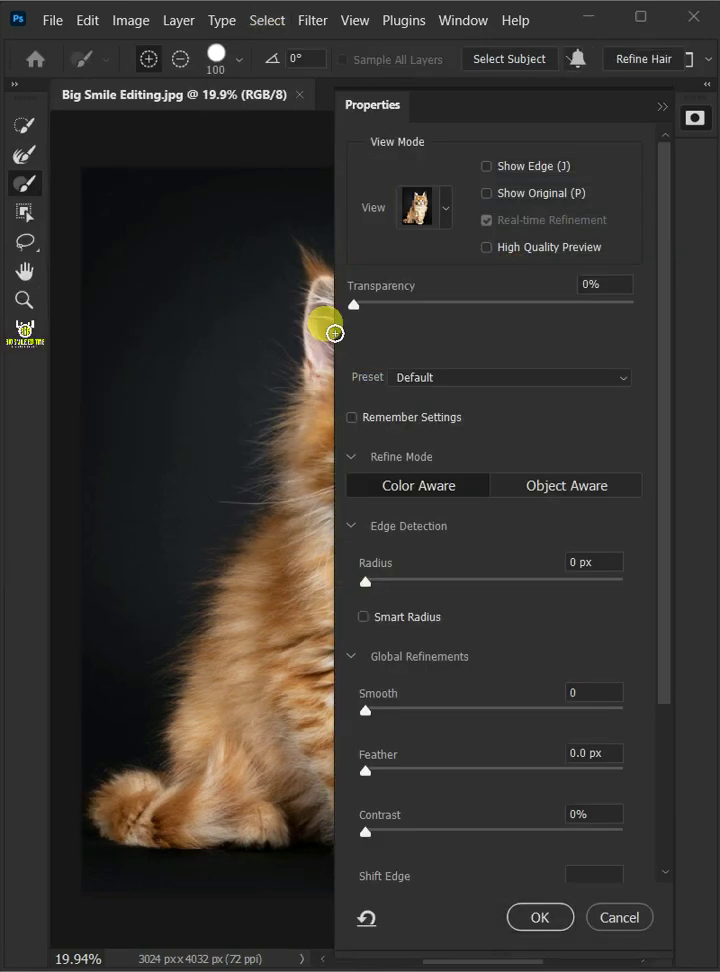
left_click(445, 210)
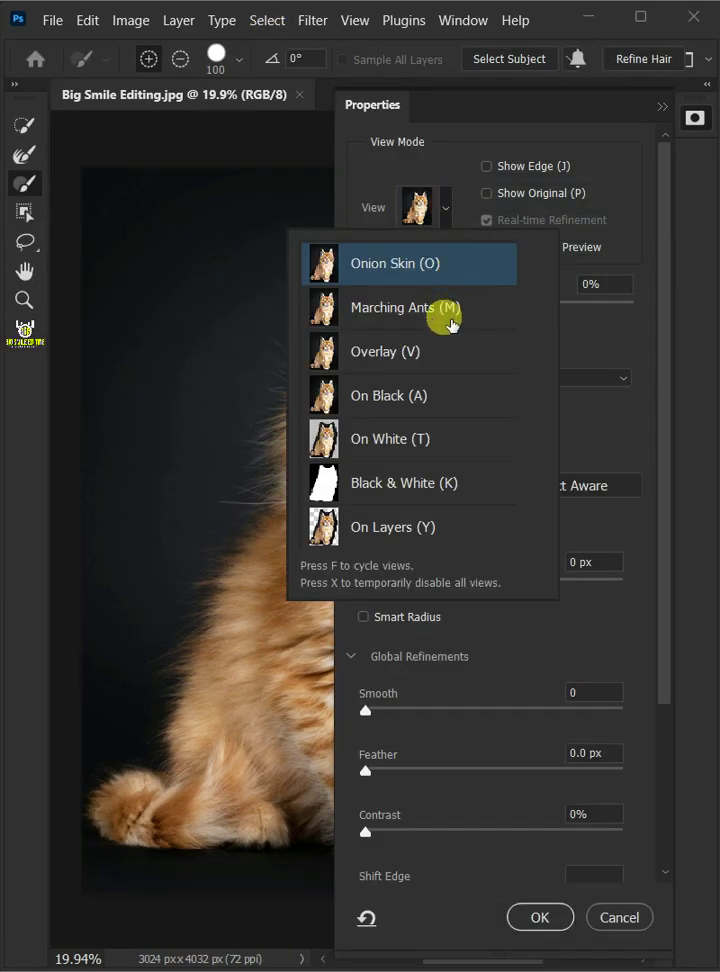
left_click(387, 354)
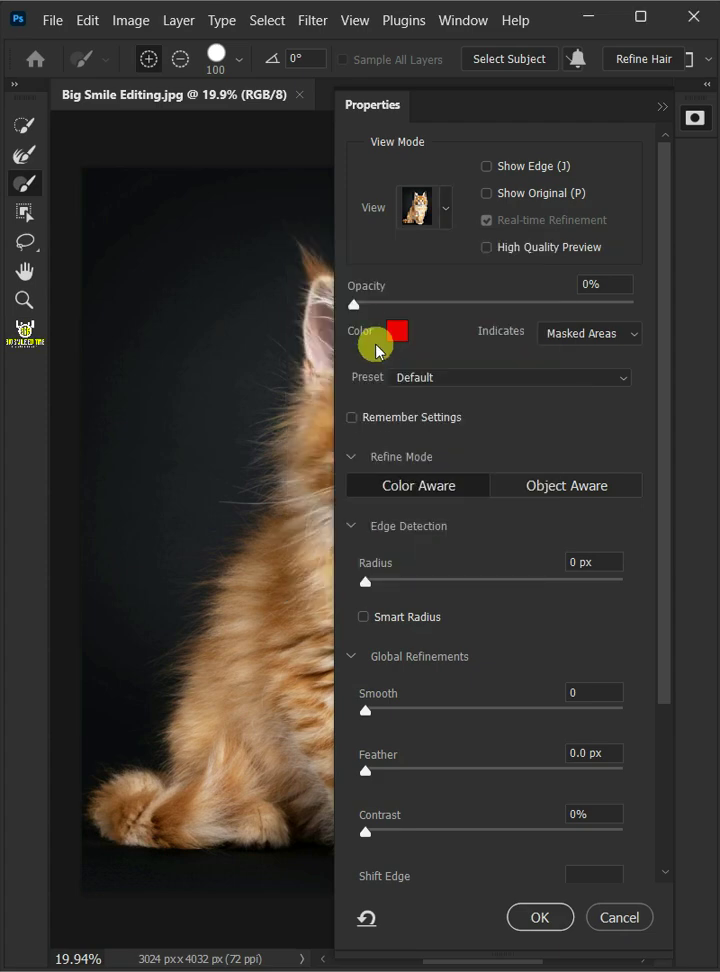
left_click_drag(371, 306, 641, 321)
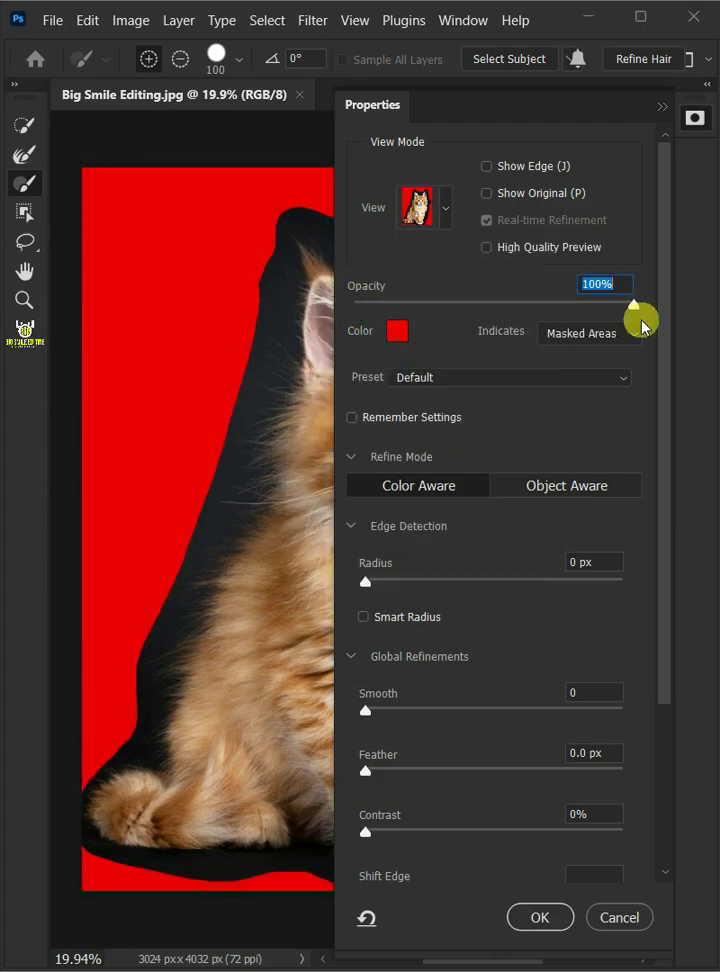
Refine the selection's fur edges by painting over the dark border around the kitten with the Refine Edge Brush.
left_click(695, 119)
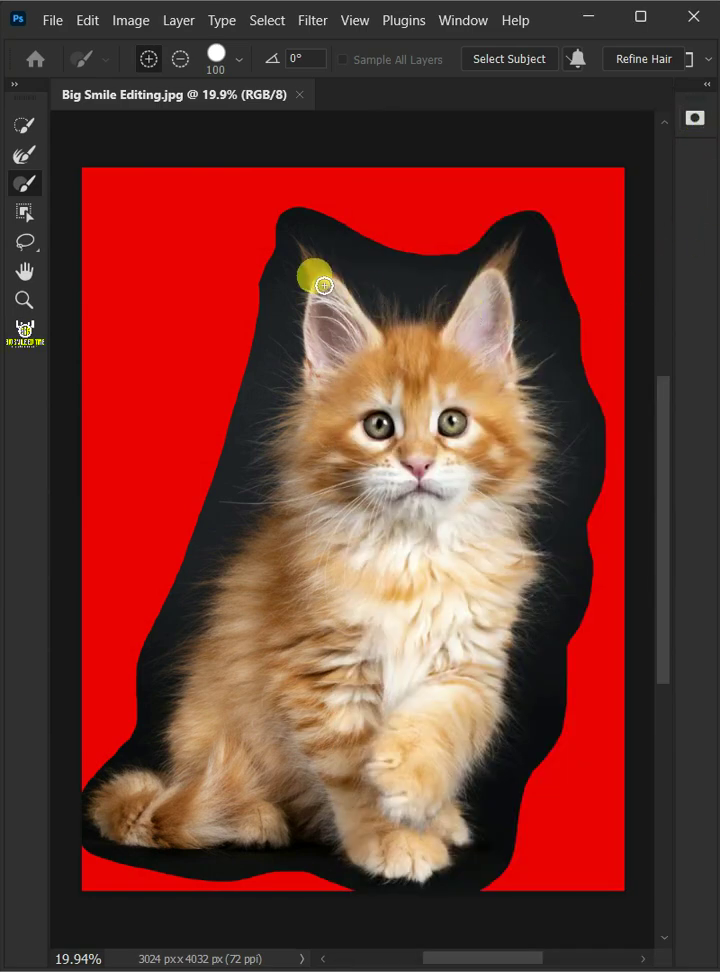
left_click(25, 154)
mouse_move(288, 288)
left_mouse_down()
mouse_move(297, 357)
mouse_move(295, 463)
mouse_move(305, 322)
mouse_move(497, 275)
mouse_move(572, 330)
mouse_move(578, 537)
mouse_move(569, 635)
mouse_move(451, 927)
mouse_move(388, 881)
mouse_move(241, 897)
mouse_move(100, 866)
mouse_move(192, 741)
mouse_move(287, 553)
mouse_move(317, 299)
mouse_move(549, 651)
left_mouse_up()
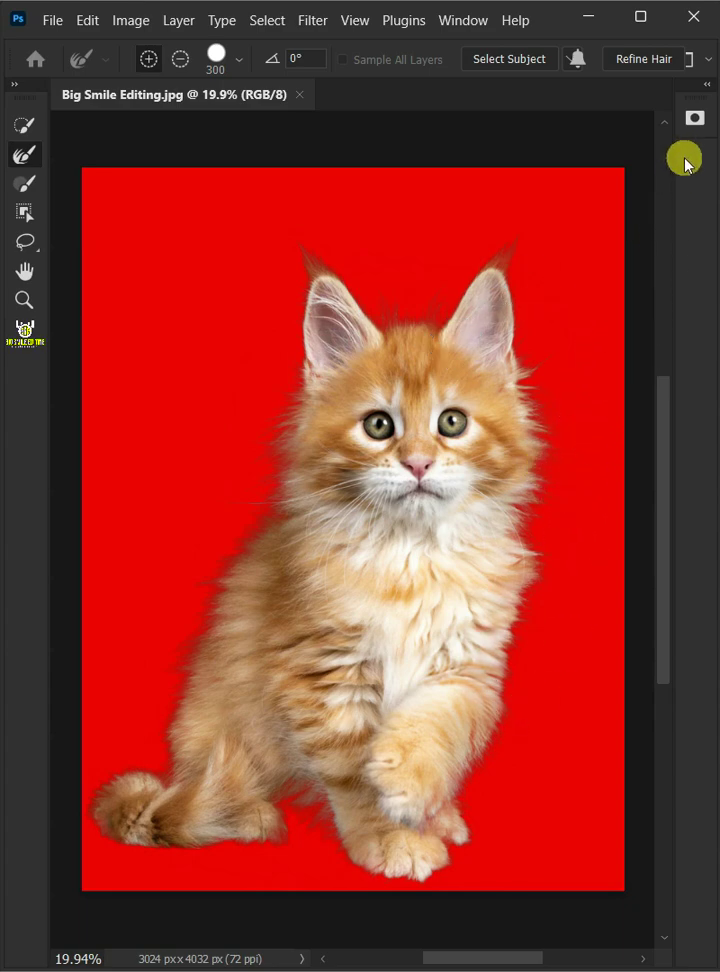
Output the refined kitten selection as a Layer Mask.
left_click(694, 119)
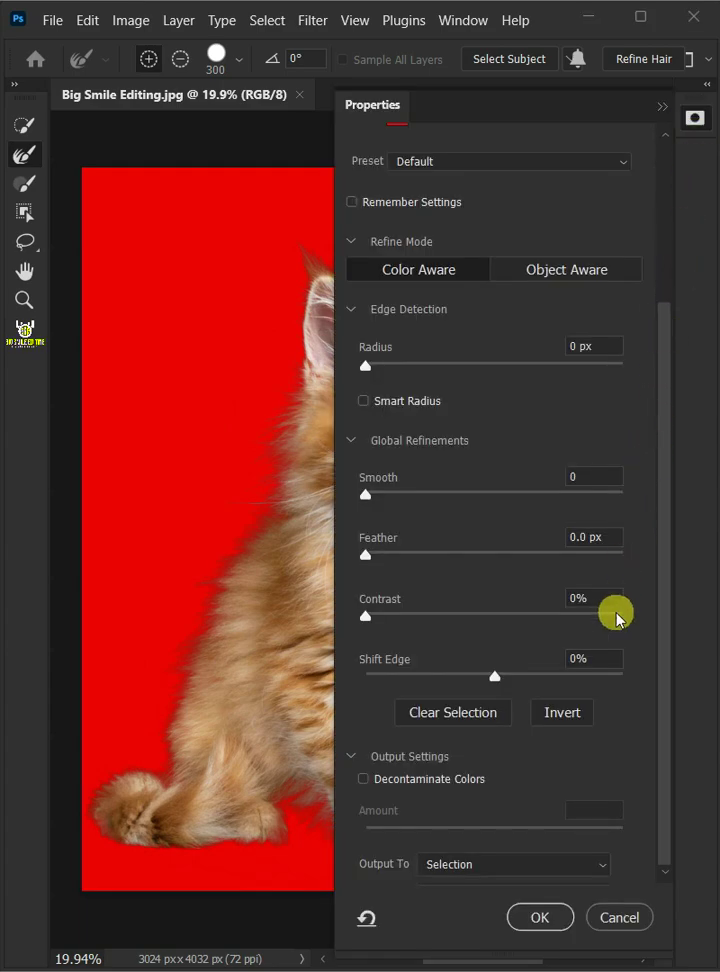
left_click(551, 866)
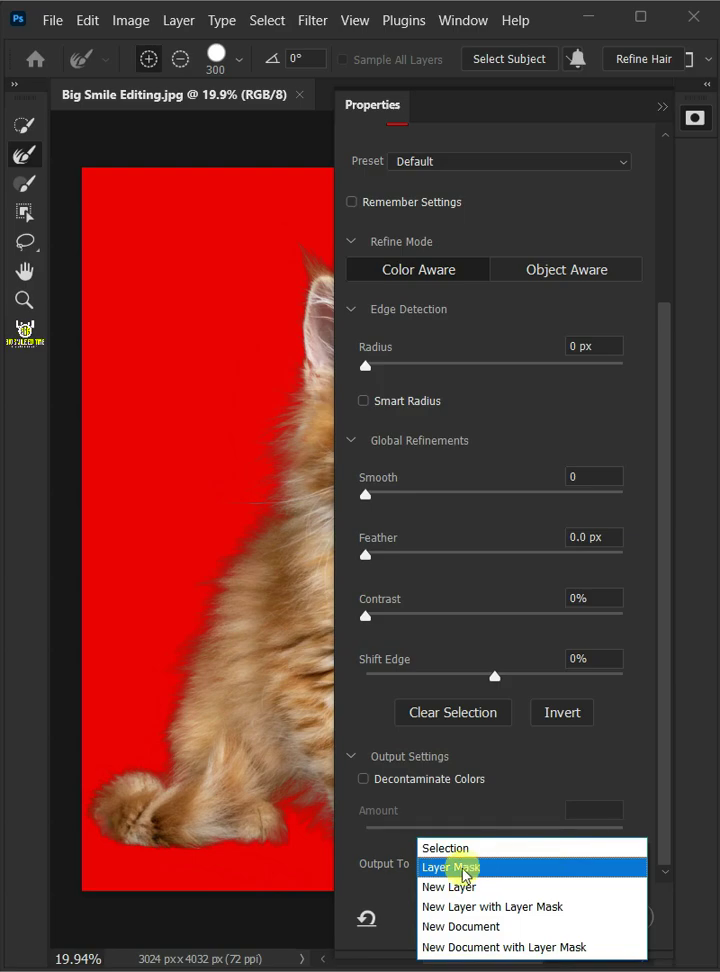
left_click(460, 868)
left_click(537, 918)
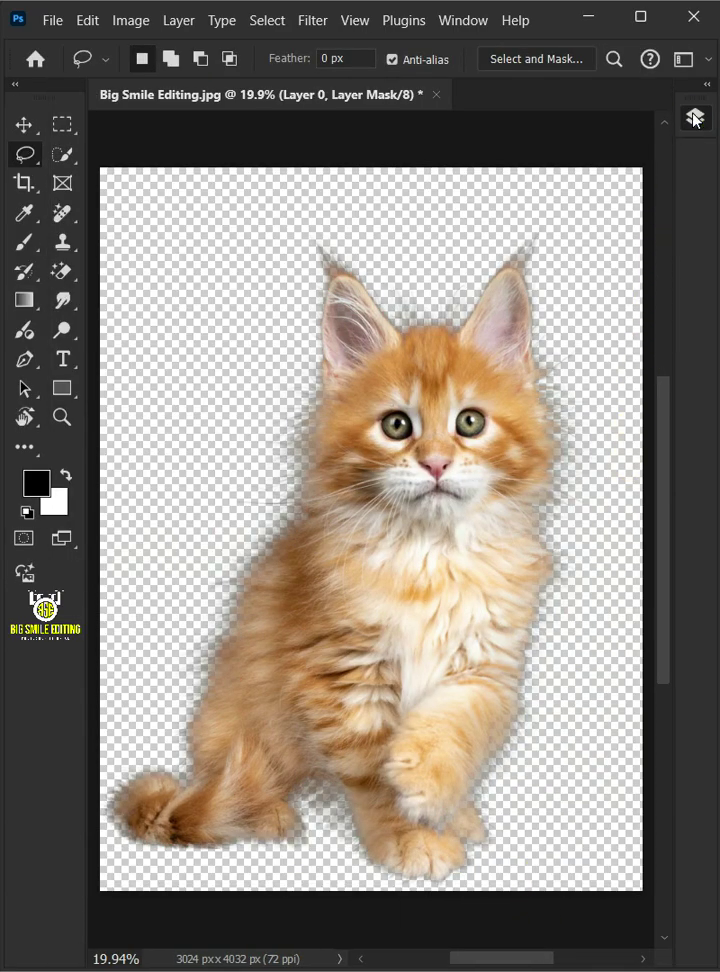
Display only Layer 0's mask on the canvas and examine the fur edges around the kitten's body and head.
left_click(695, 118)
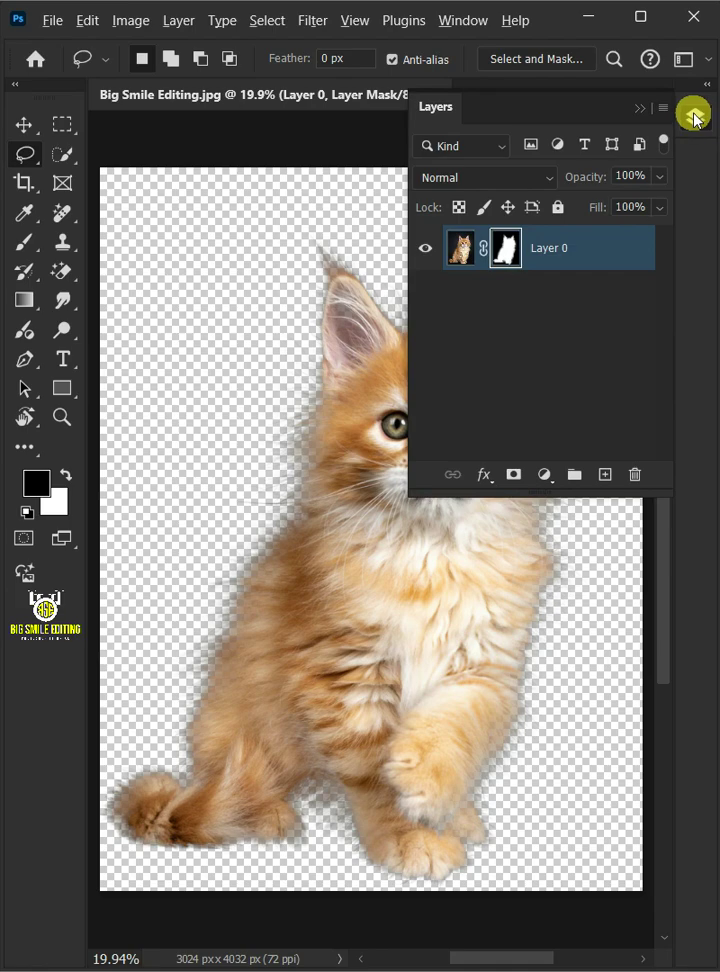
left_click(511, 252, "alt")
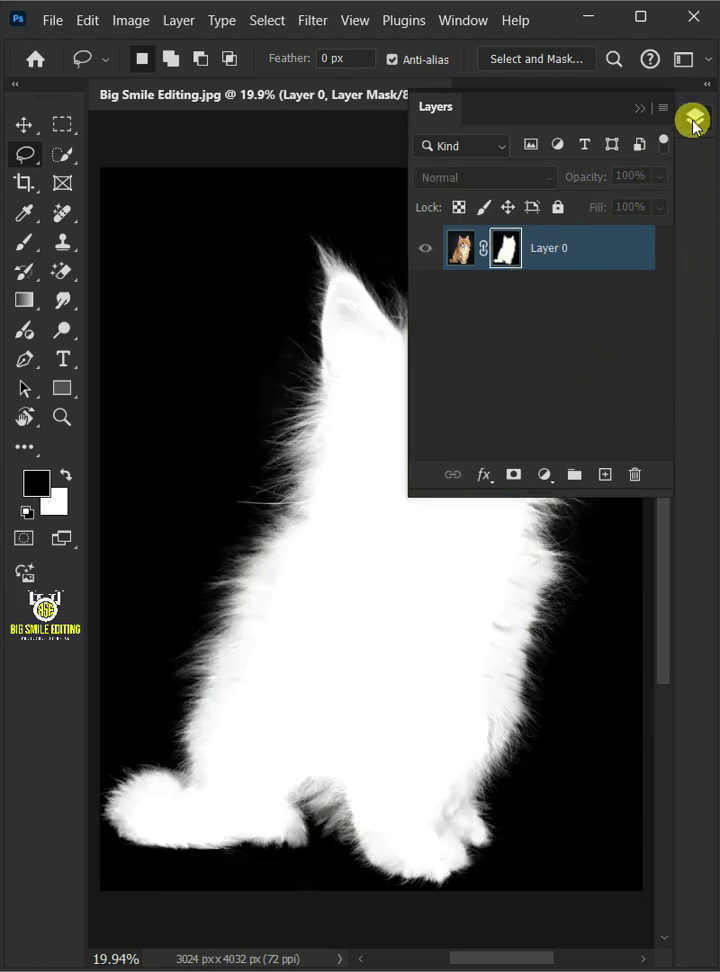
left_click(695, 119)
scroll(560, 742, "up", 5)
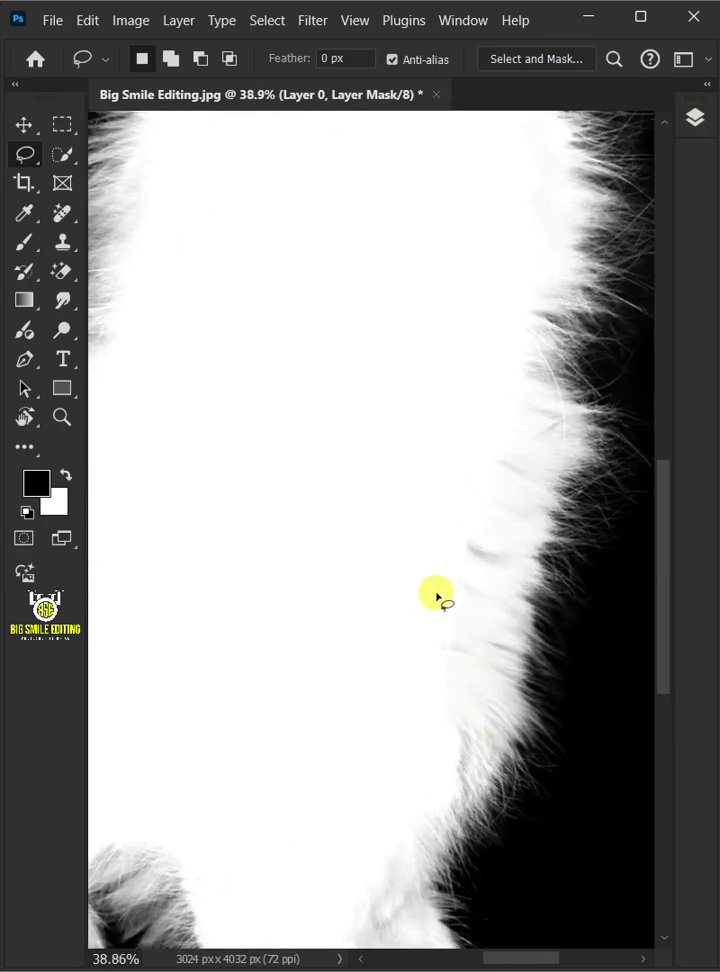
left_click_drag(424, 840, 474, 600)
left_click_drag(254, 662, 500, 672)
left_click_drag(205, 670, 240, 850)
mouse_move(425, 380)
left_mouse_down()
mouse_move(337, 703)
mouse_move(371, 605)
mouse_move(458, 568)
mouse_move(383, 458)
left_mouse_up()
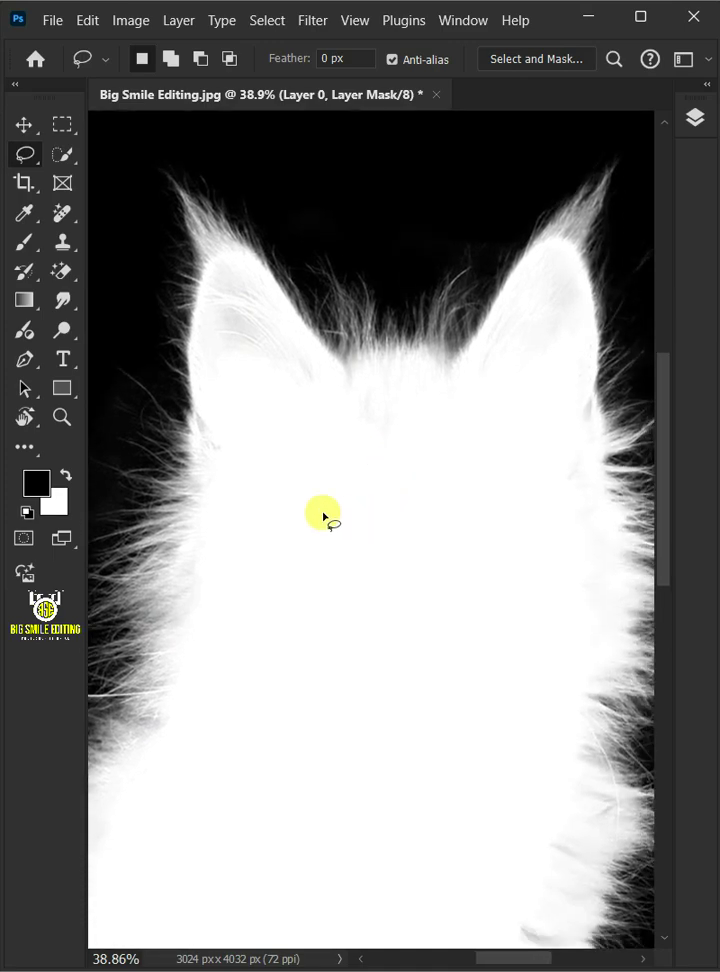
Set up the Brush tool with Overlay mode, 20% flow and white as the foreground colour.
left_click(30, 245)
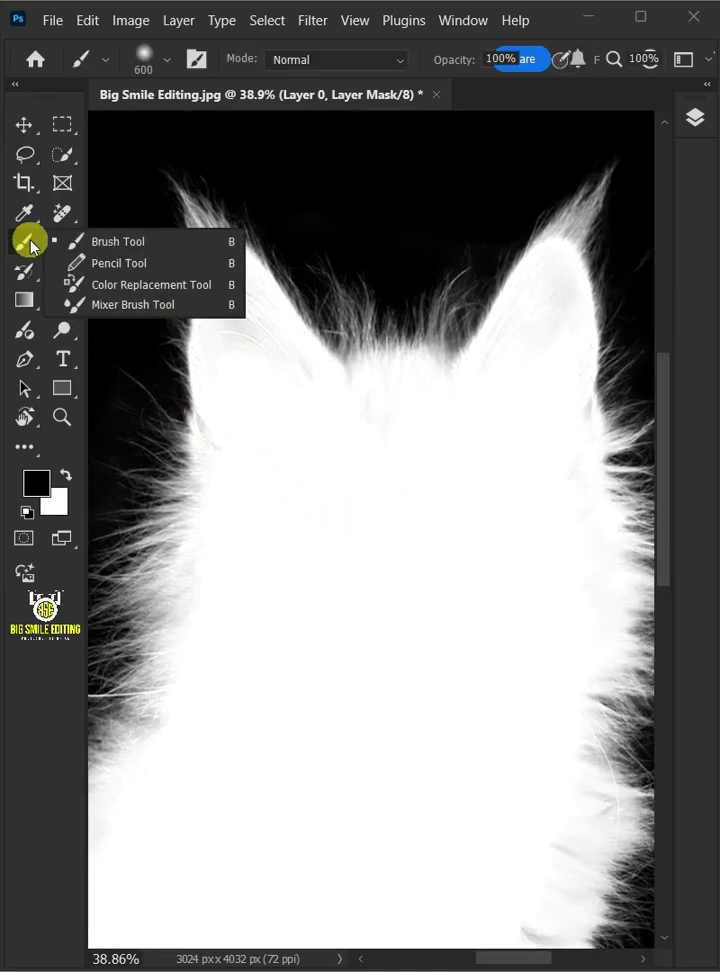
left_click(109, 245)
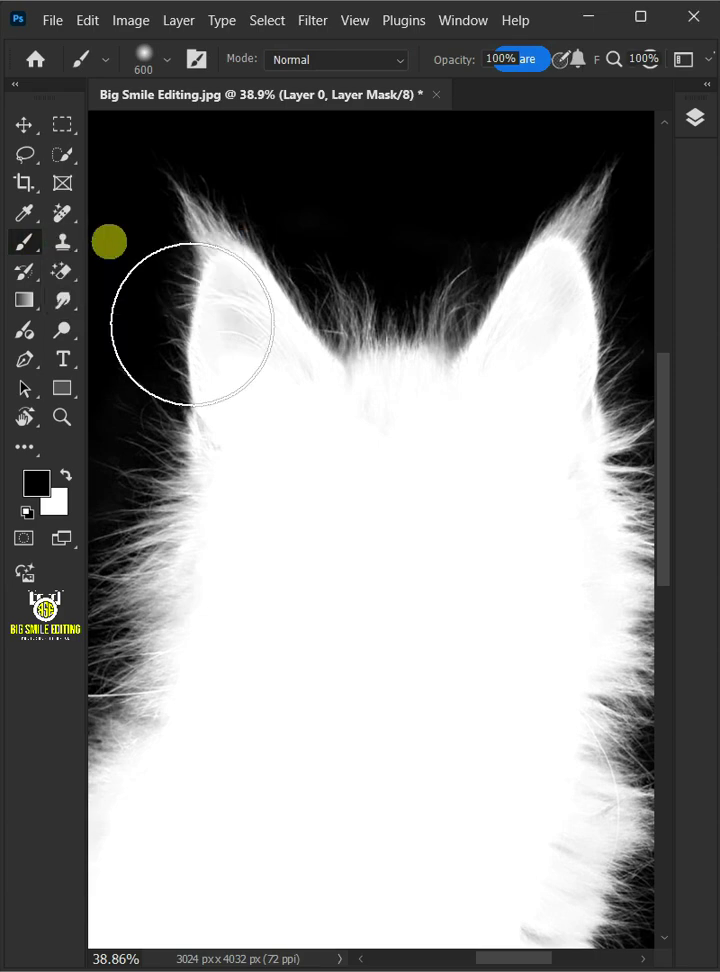
left_click(296, 62)
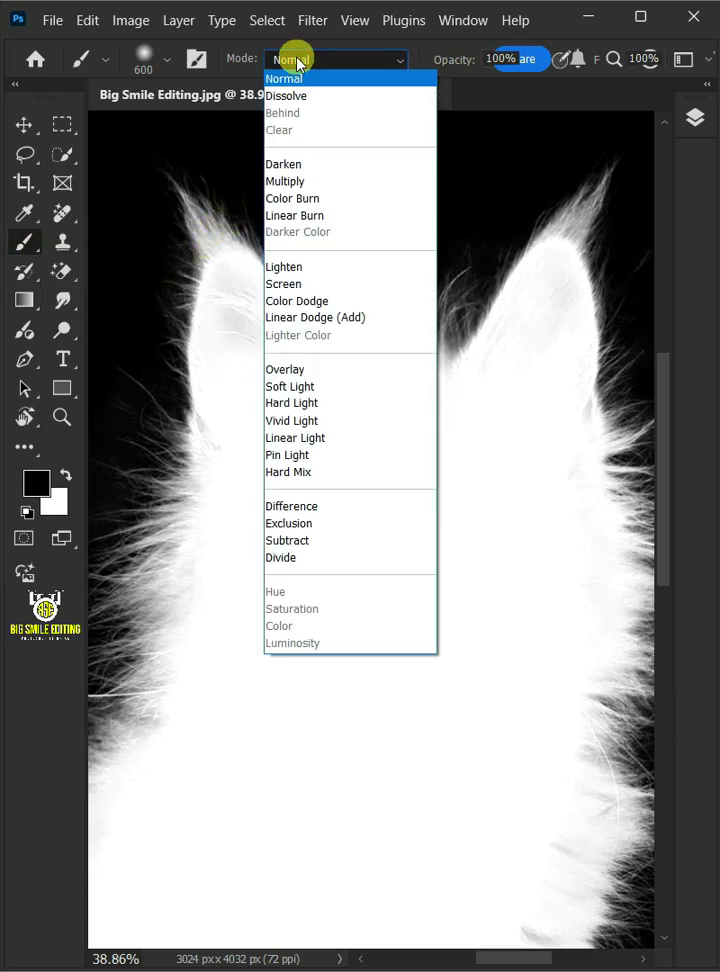
left_click(294, 369)
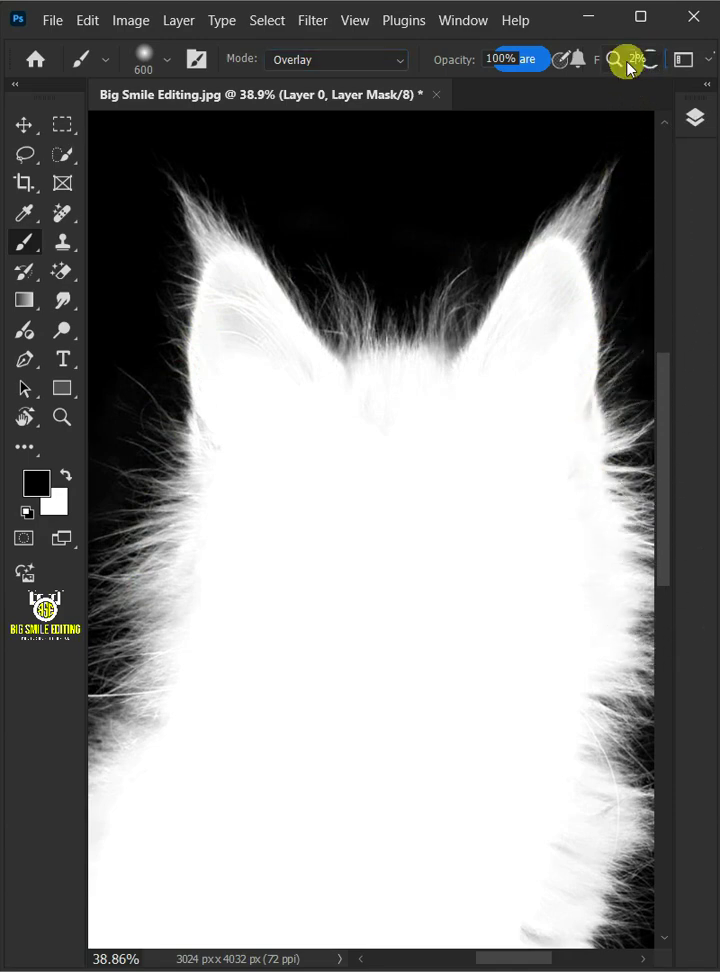
left_click(68, 476)
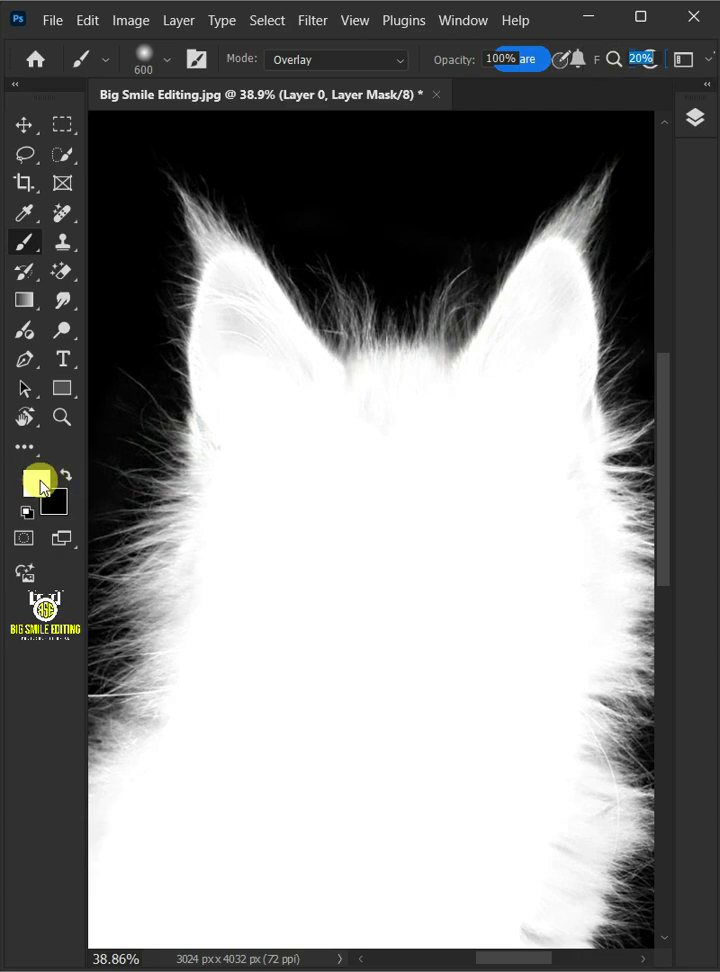
Paint white over the grey fur edges and interior of the kitten's mask, covering the ears, body, tail and paws.
mouse_move(314, 362)
left_mouse_down()
mouse_move(298, 525)
mouse_move(322, 490)
mouse_move(265, 772)
mouse_move(453, 701)
mouse_move(153, 636)
left_mouse_up()
left_click_drag(499, 521, 480, 829)
left_click_drag(480, 829, 530, 591)
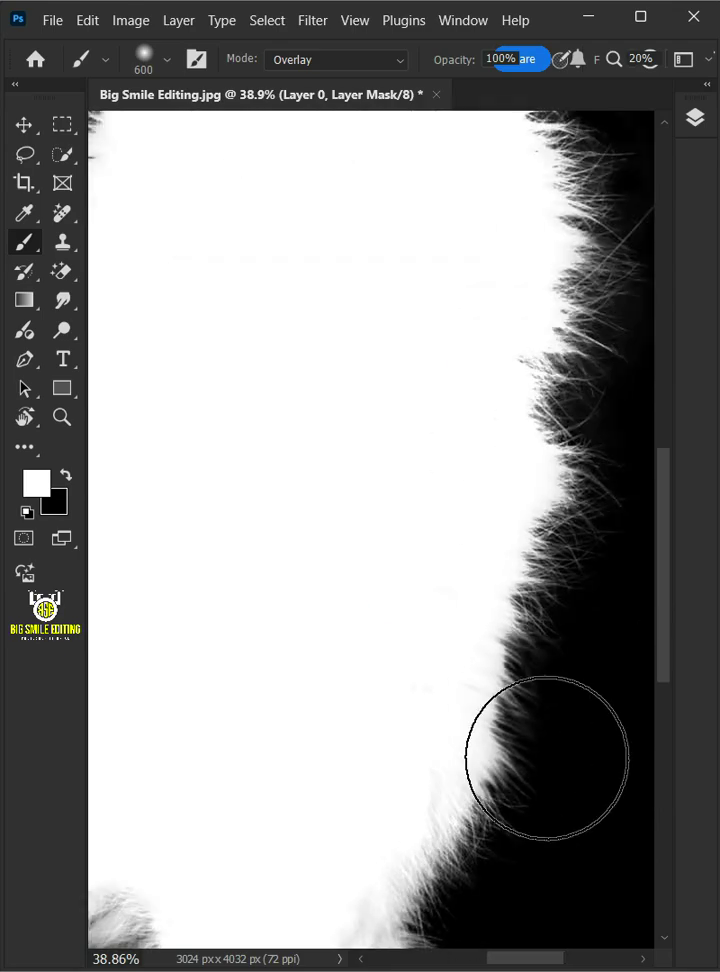
left_click_drag(506, 875, 585, 615)
left_click_drag(150, 680, 347, 844)
left_click_drag(620, 200, 302, 260)
left_click_drag(421, 685, 625, 190)
left_click_drag(150, 590, 328, 805)
scroll(352, 598, "down", 6)
scroll(356, 600, "up", 4)
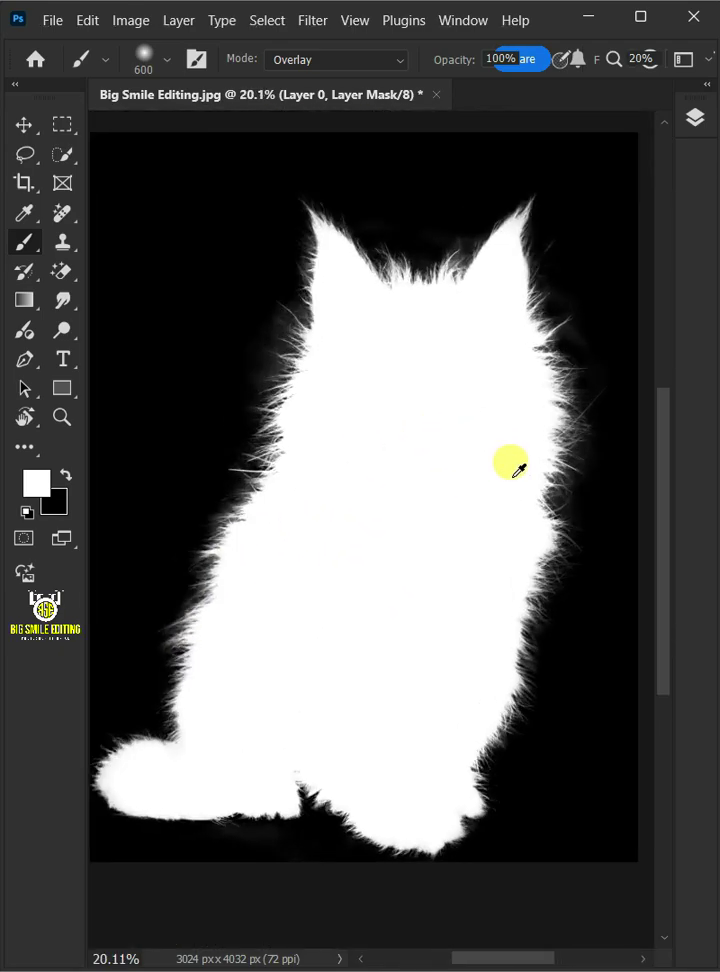
Leave the mask-only view of Layer 0 and examine the masked kitten on transparency.
left_click(695, 118)
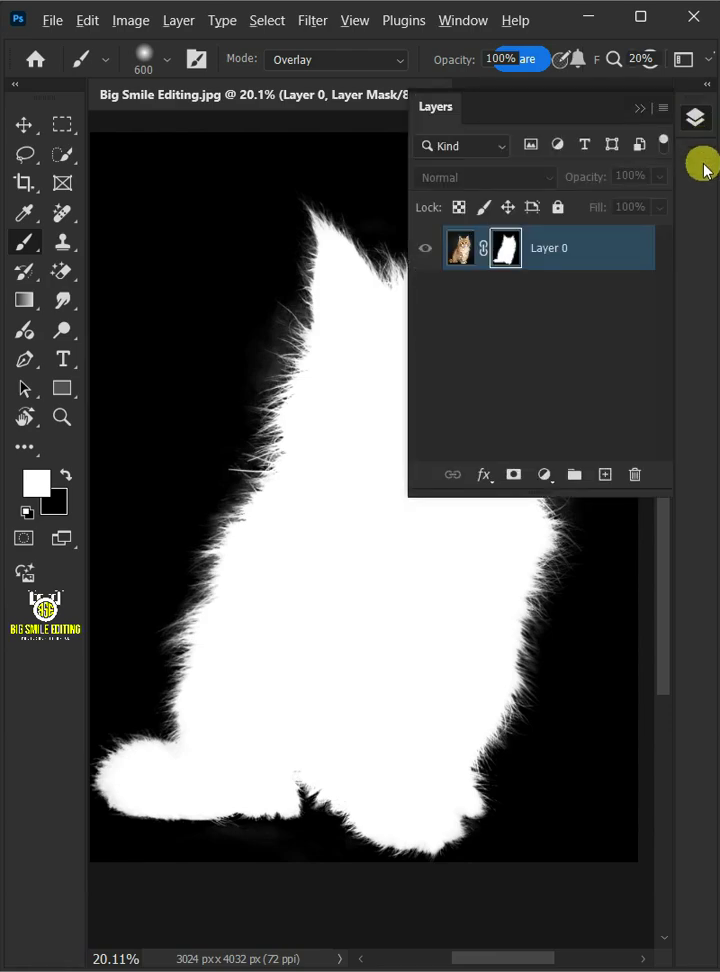
left_click(510, 250, "alt")
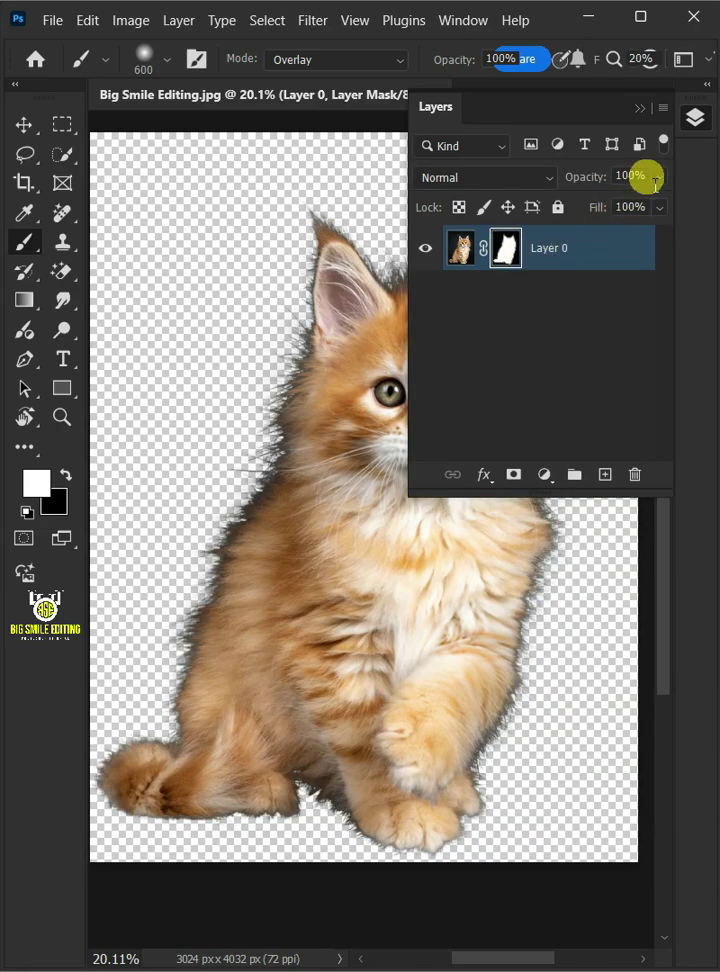
left_click(695, 120)
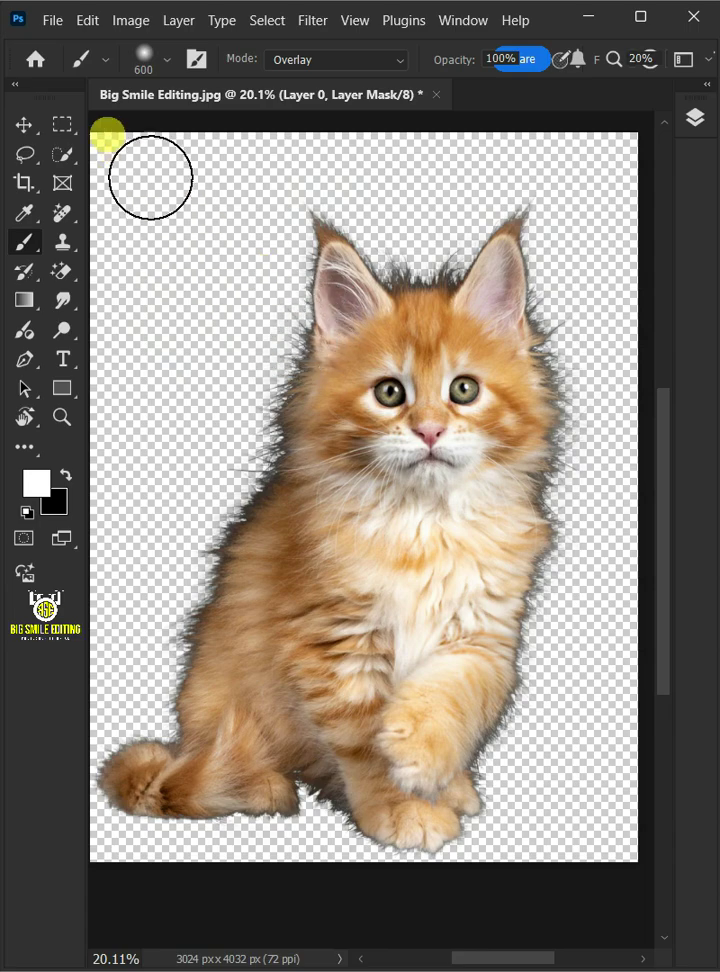
Place the New Background image as an embedded layer filling the canvas at 100% scale.
left_click(51, 20)
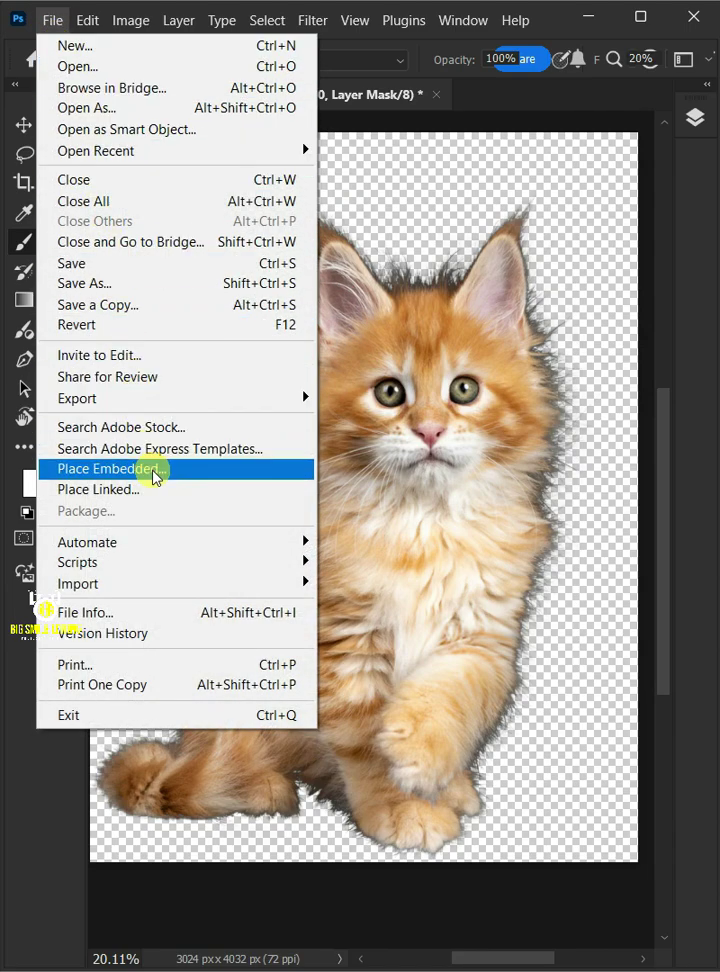
left_click(152, 469)
double_click(470, 455)
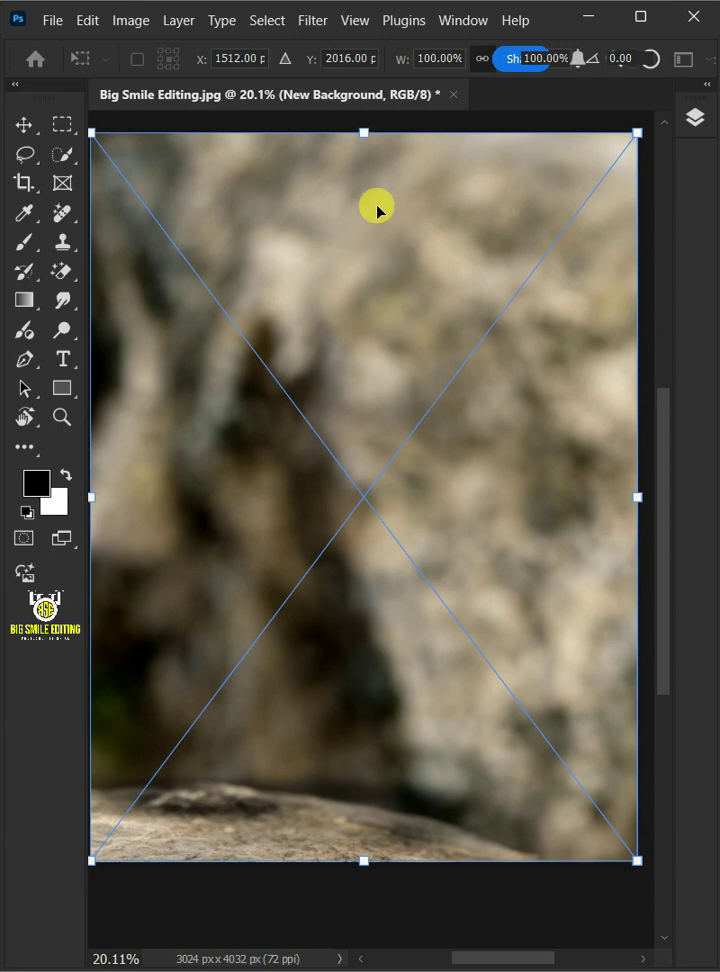
mouse_move(367, 134)
left_mouse_down()
mouse_move(366, 245)
mouse_move(366, 167)
left_mouse_up()
scroll(366, 258, "down", 1)
mouse_move(367, 830)
left_mouse_down()
mouse_move(366, 795)
mouse_move(366, 821)
left_mouse_up()
left_click_drag(385, 608, 389, 620)
left_click_drag(372, 183, 369, 167)
left_click(369, 833)
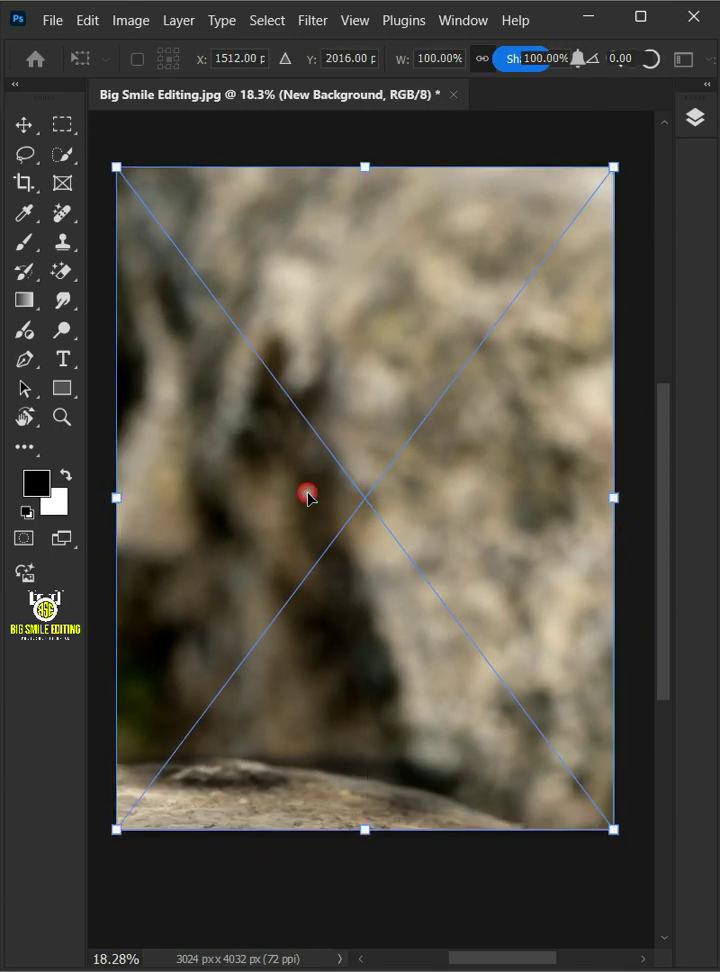
key("Return")
Move the New Background layer beneath Layer 0 in the layer stack.
key("b")
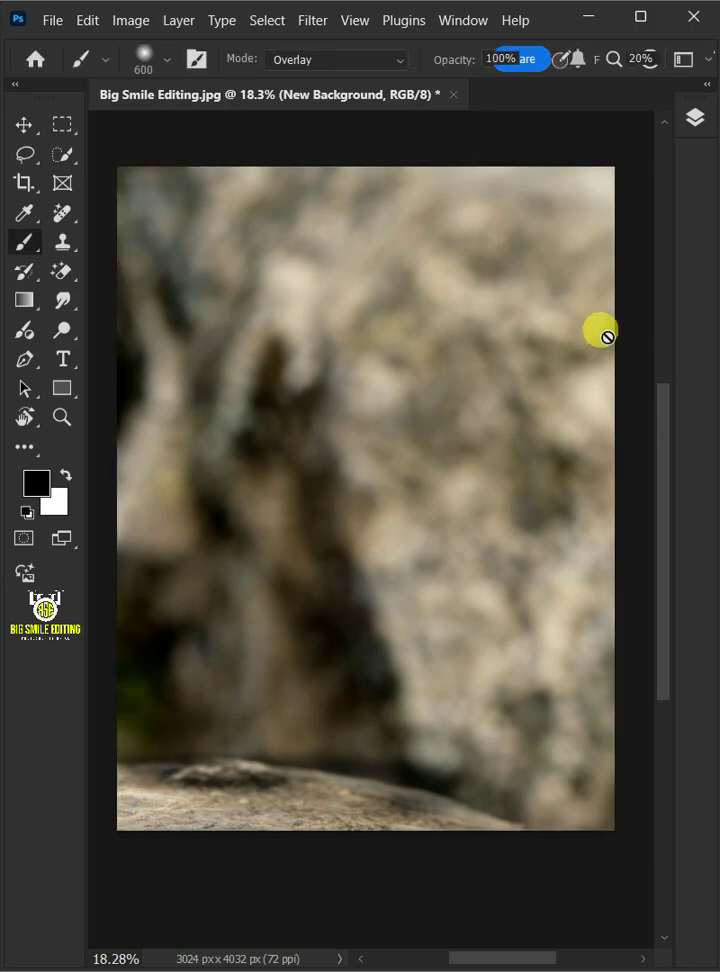
left_click(693, 120)
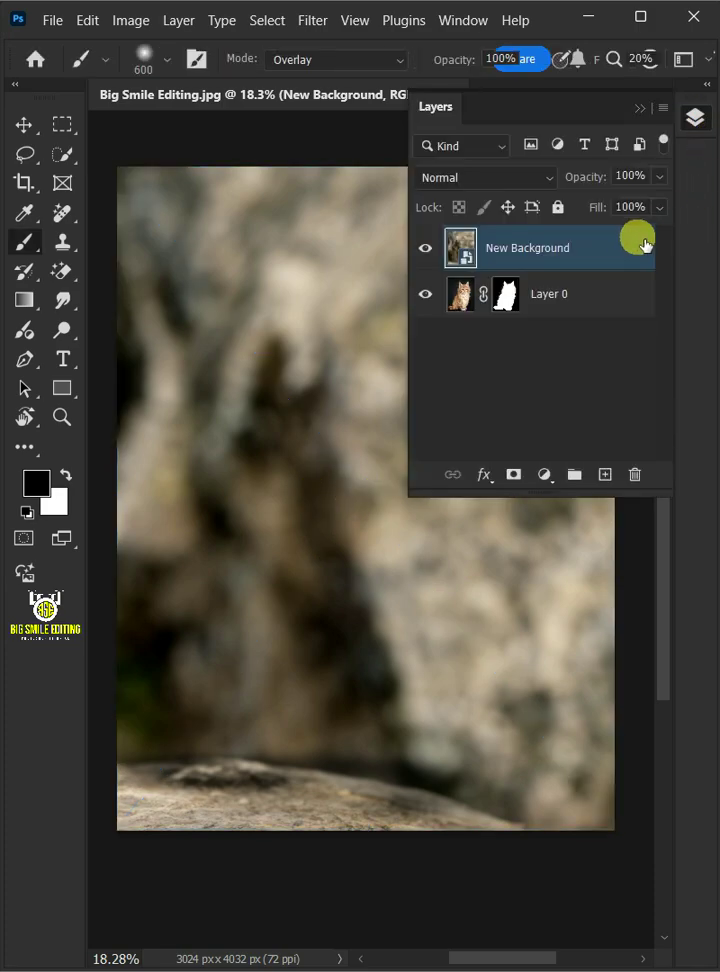
left_click_drag(557, 253, 588, 424)
Examine the kitten's fur edges around the ears, head and body against the new background.
scroll(269, 527, "up", 6)
left_click_drag(285, 518, 205, 778)
left_click_drag(424, 543, 228, 659)
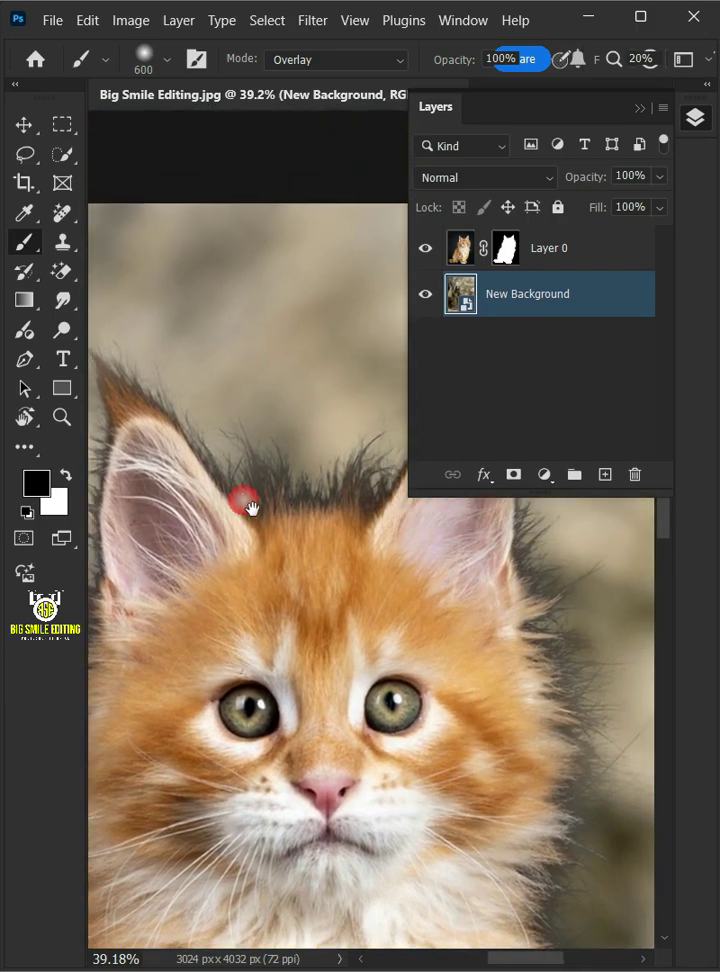
left_click_drag(390, 590, 197, 557)
left_click_drag(343, 873, 382, 247)
left_click_drag(352, 788, 522, 458)
left_click_drag(184, 631, 334, 844)
scroll(345, 920, "down", 2)
scroll(358, 792, "down", 4)
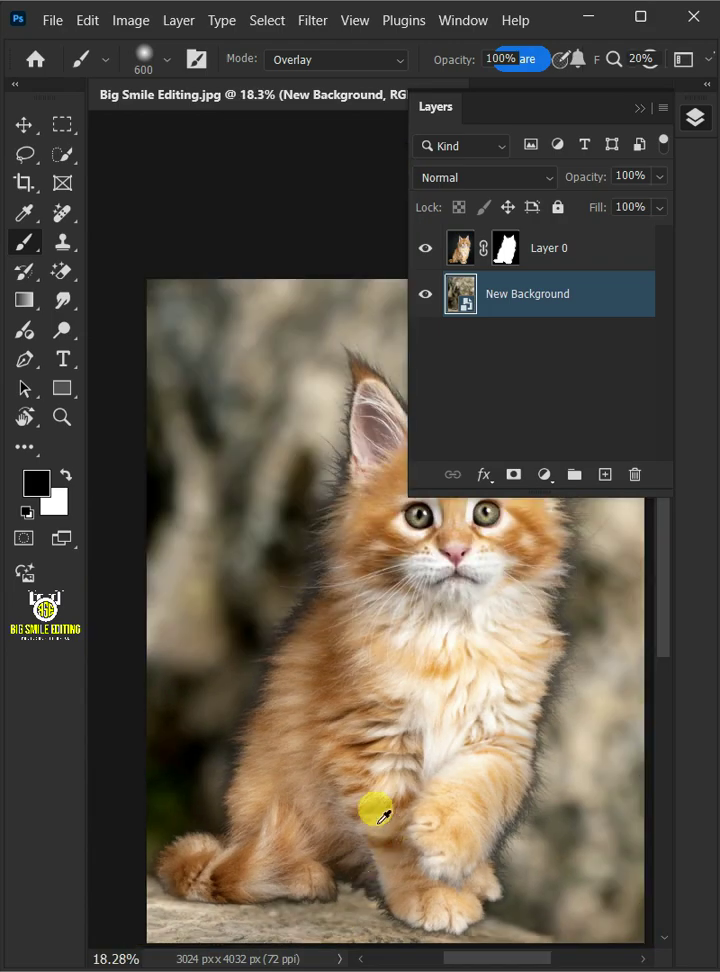
scroll(394, 847, "up", 1)
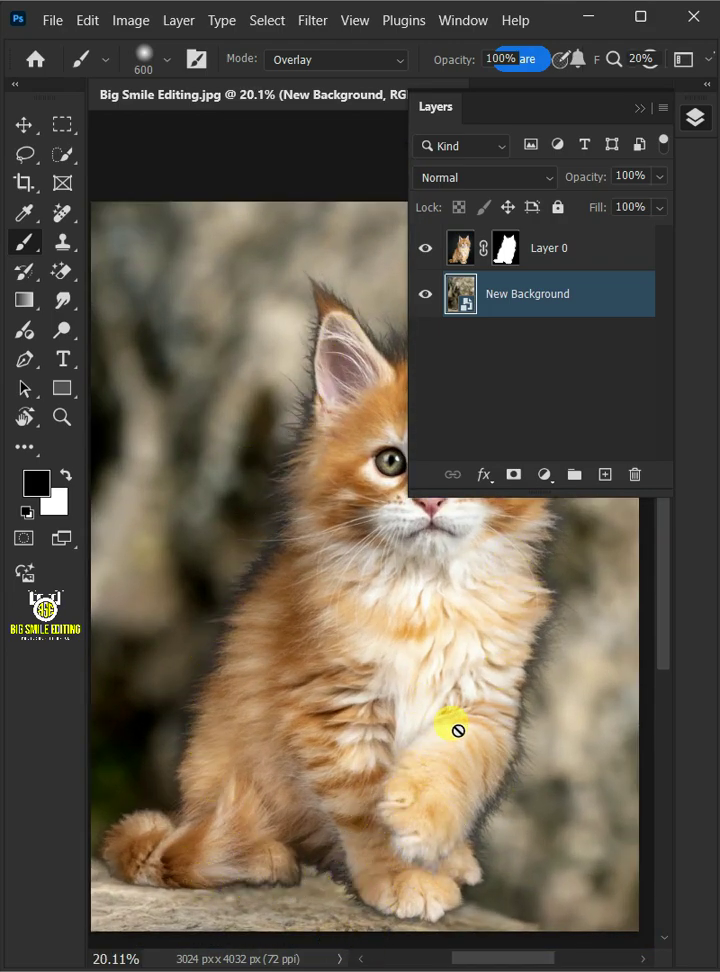
Set Layer 0's blend mode to Screen and duplicate the layer three times.
left_click(605, 256)
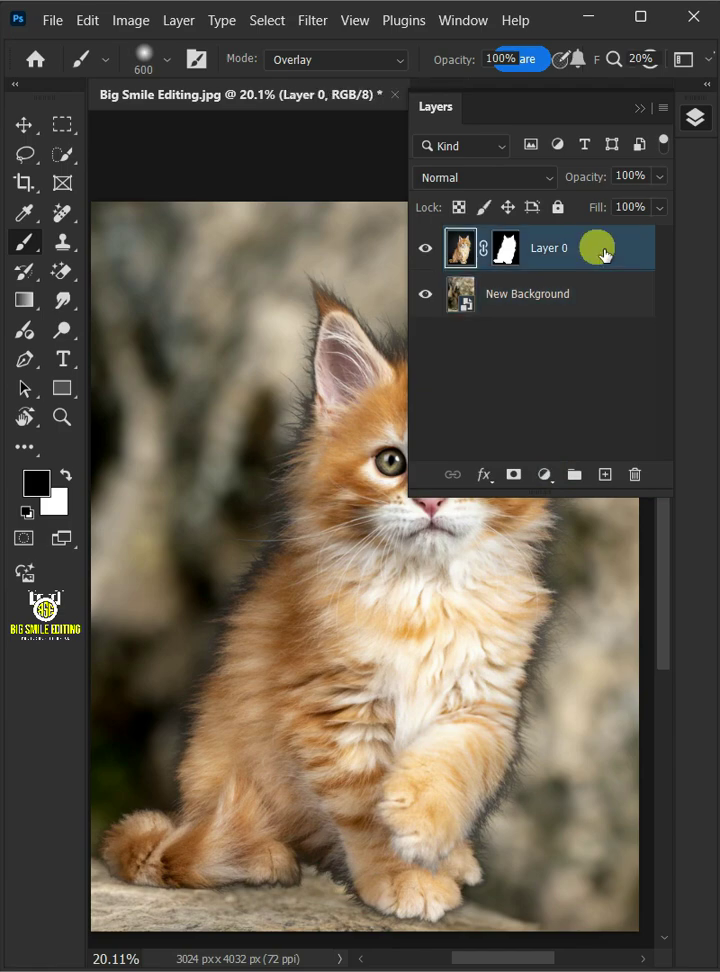
left_click(546, 185)
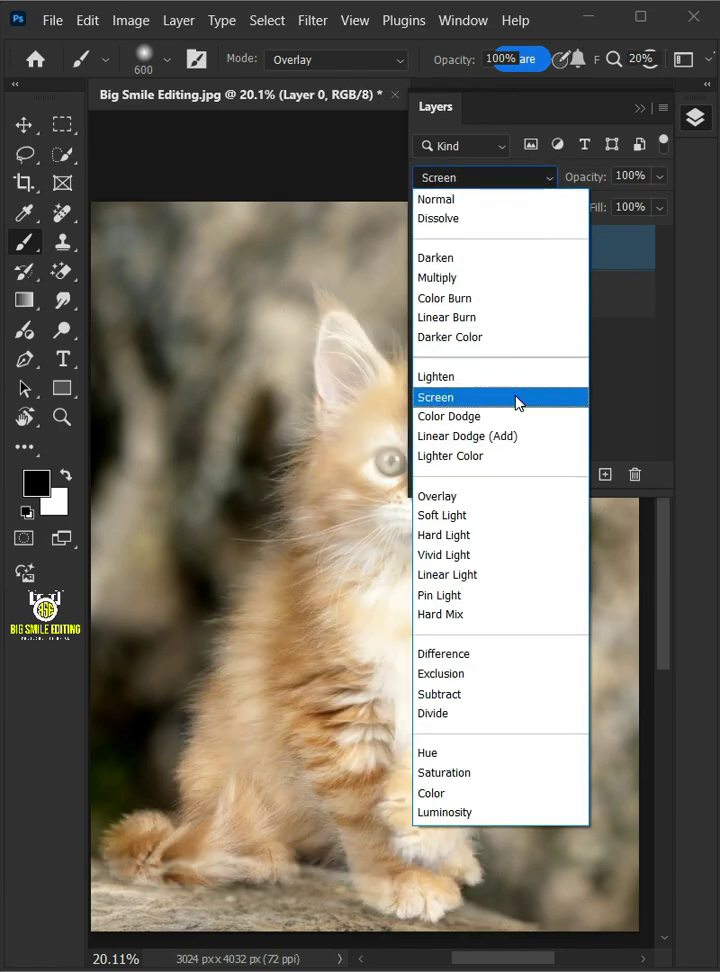
left_click(518, 400)
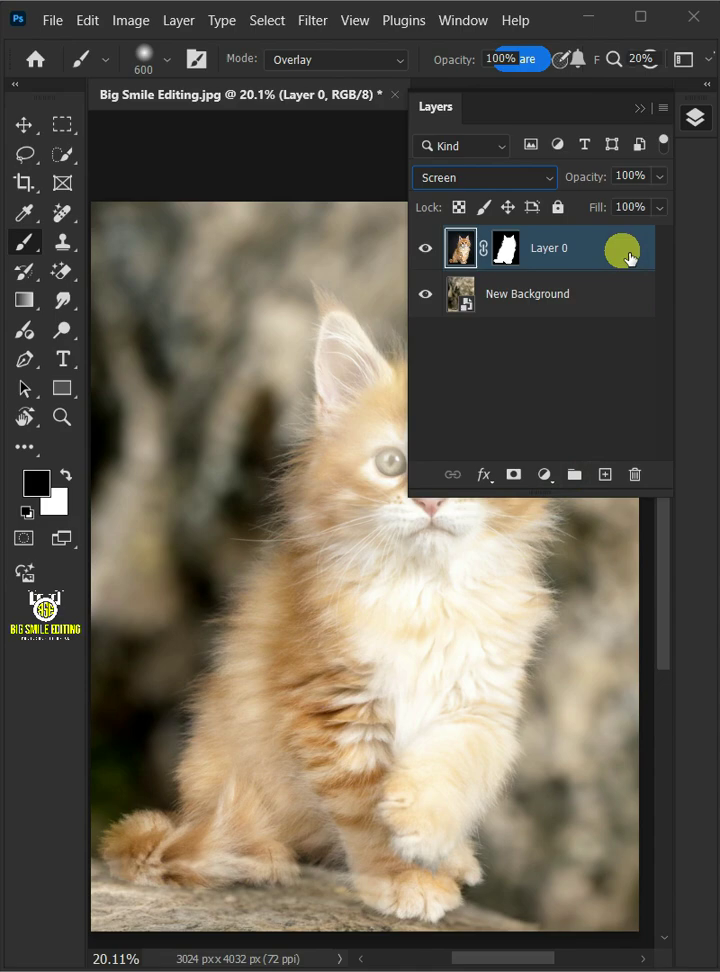
key("ctrl+j")
key("ctrl+j")
key("ctrl+j")
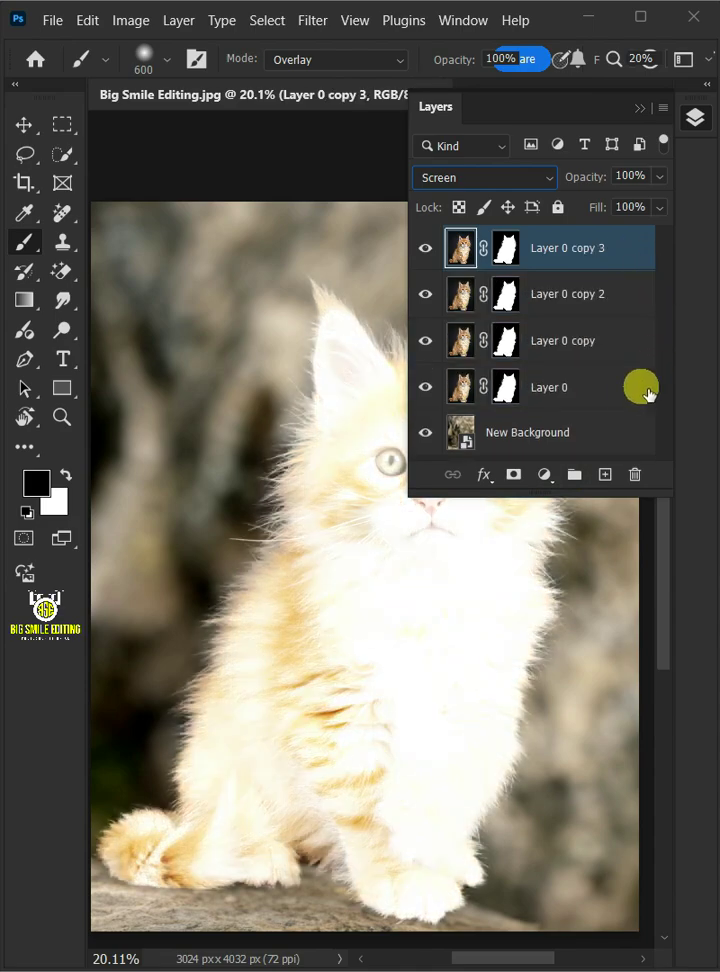
Group Layer 0, Layer 0 copy and Layer 0 copy 2, and name the group Screen.
left_click(584, 399)
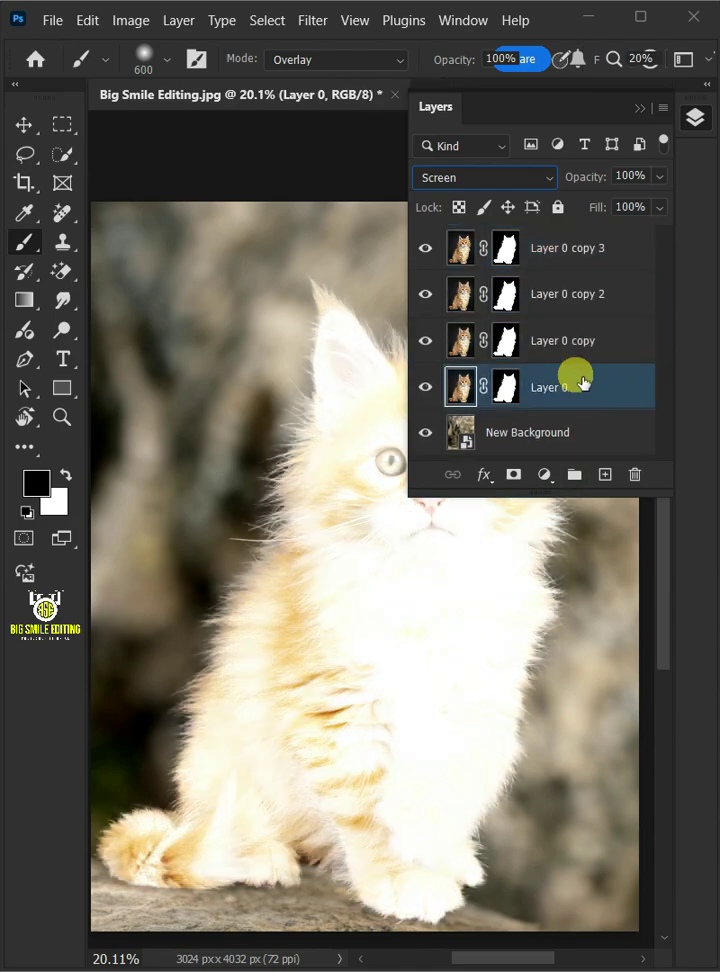
left_click(578, 296, "shift")
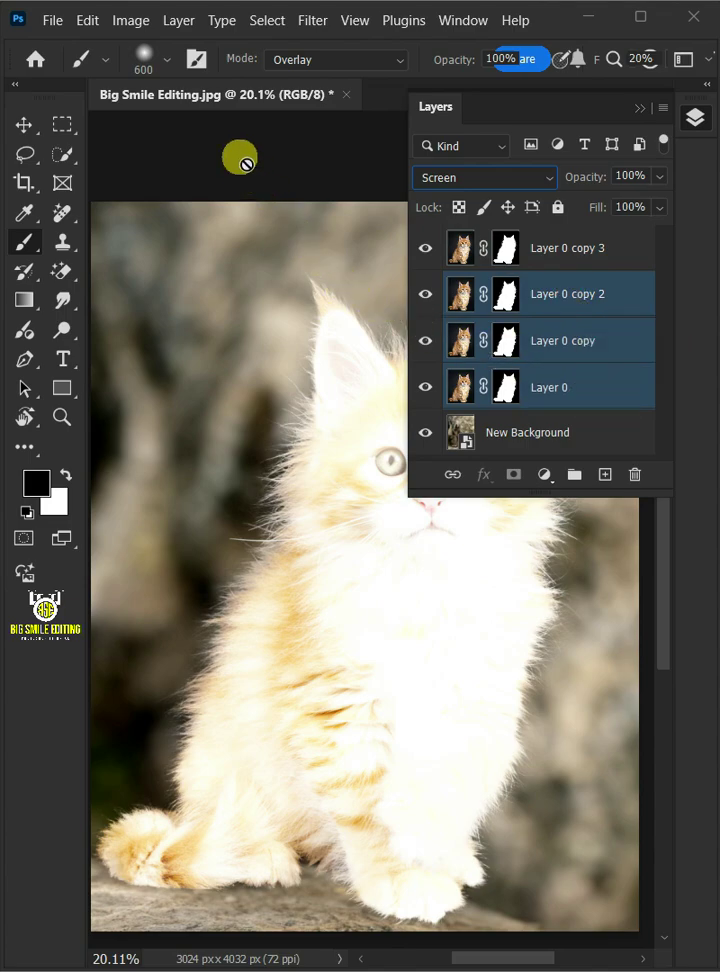
left_click(180, 20)
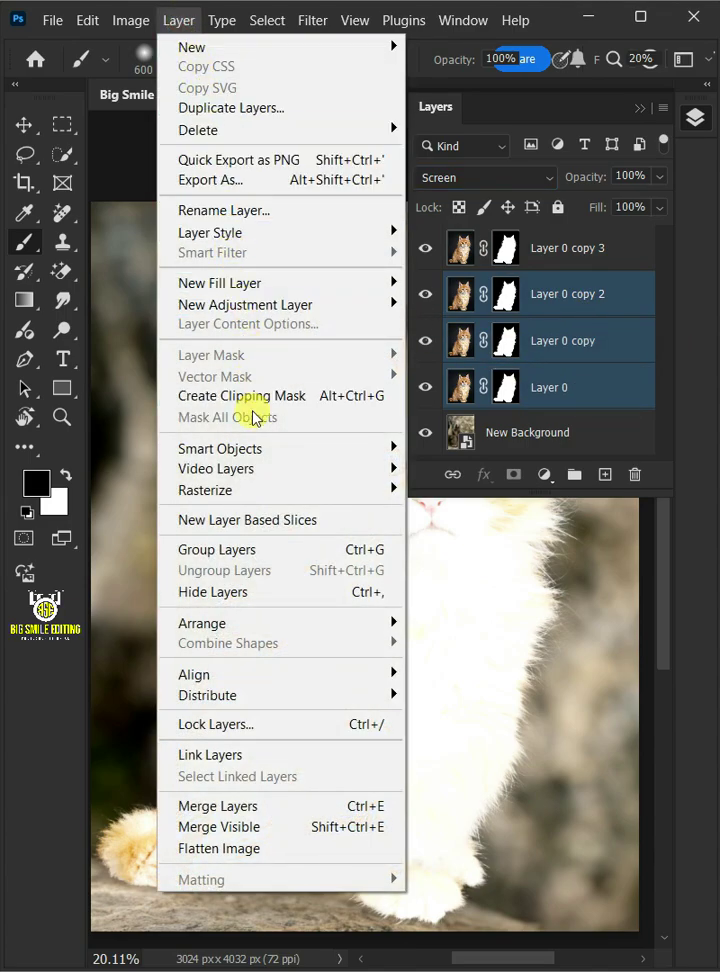
left_click(257, 549)
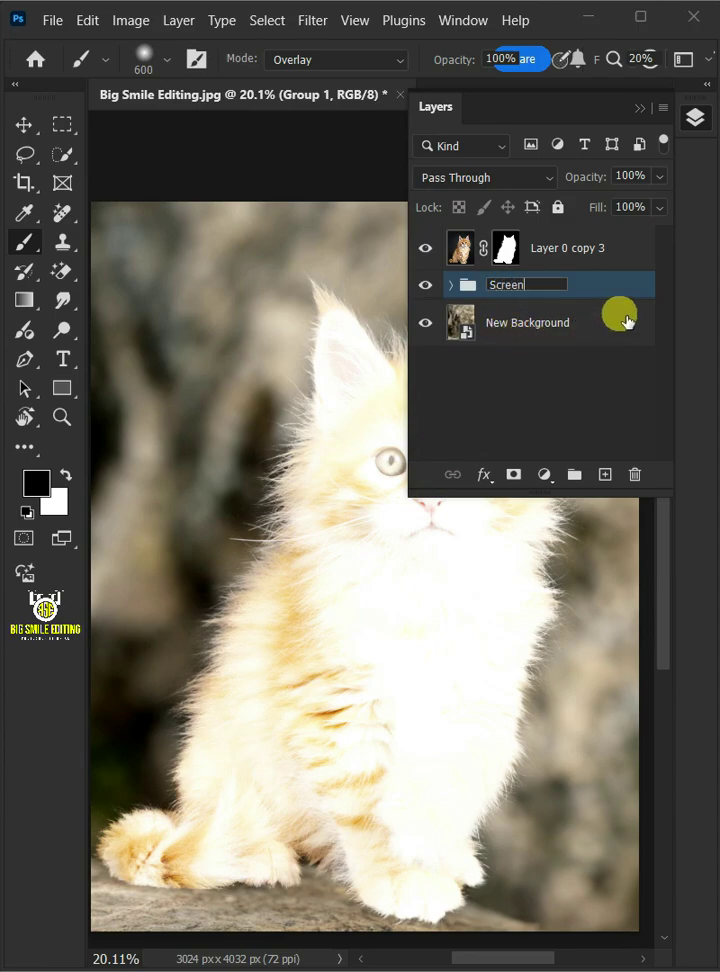
Set Layer 0 copy 3's blend mode to Normal and put it in its own group named Normal.
left_click(582, 246)
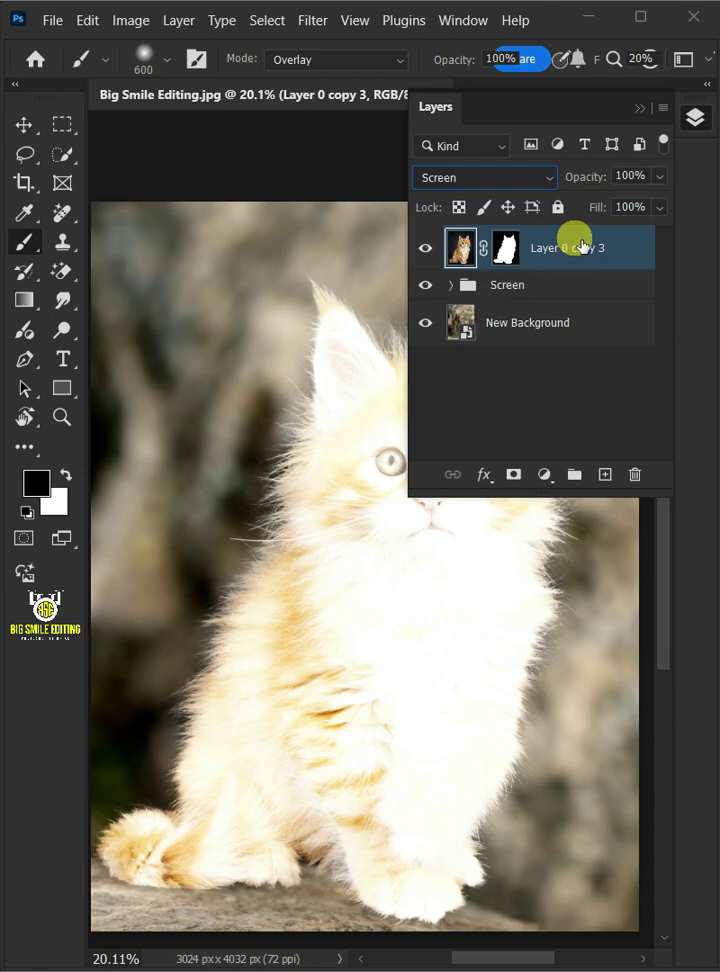
left_click(548, 182)
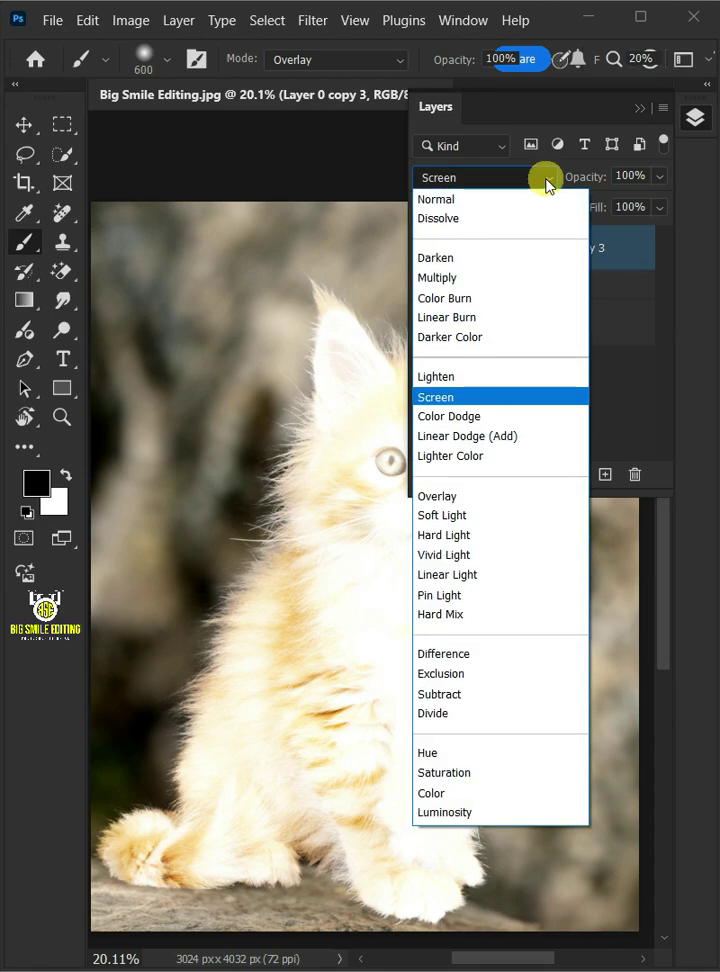
left_click(428, 205)
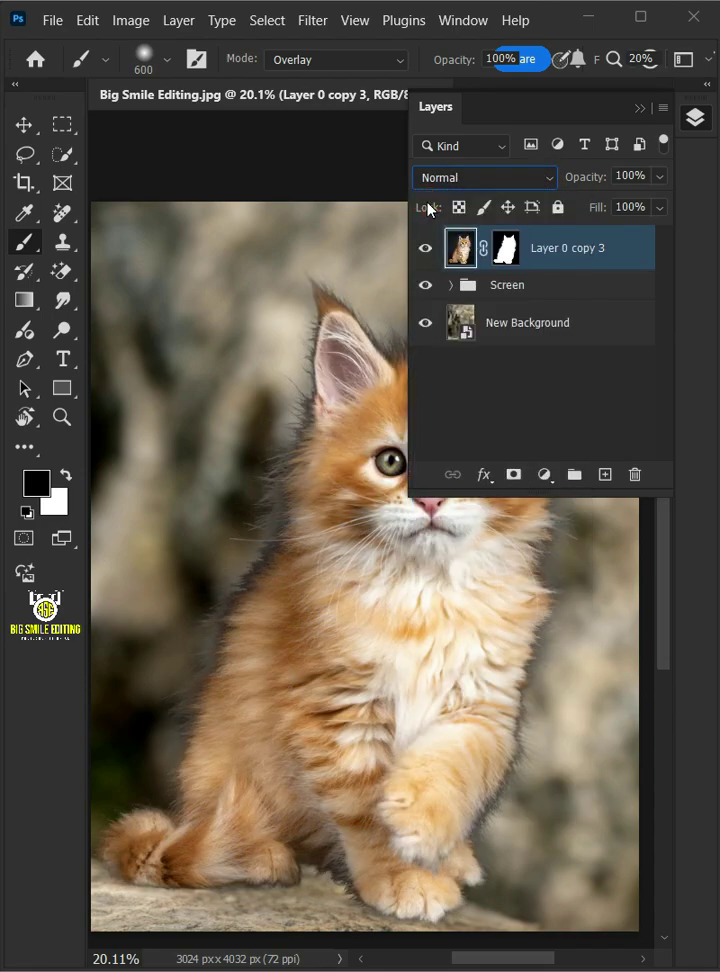
left_click(180, 22)
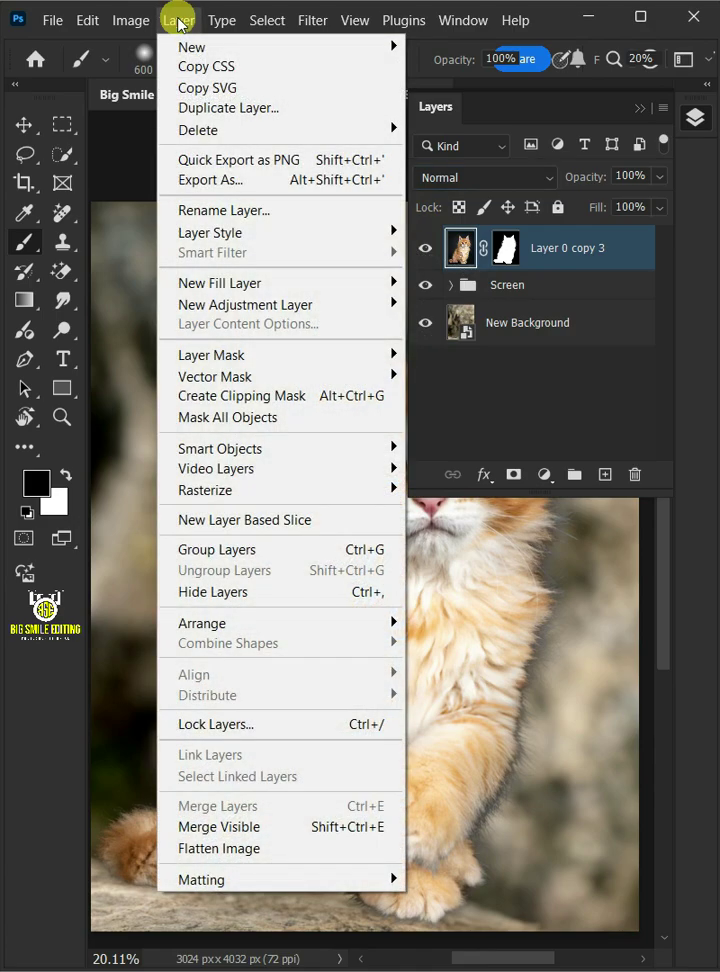
left_click(281, 550)
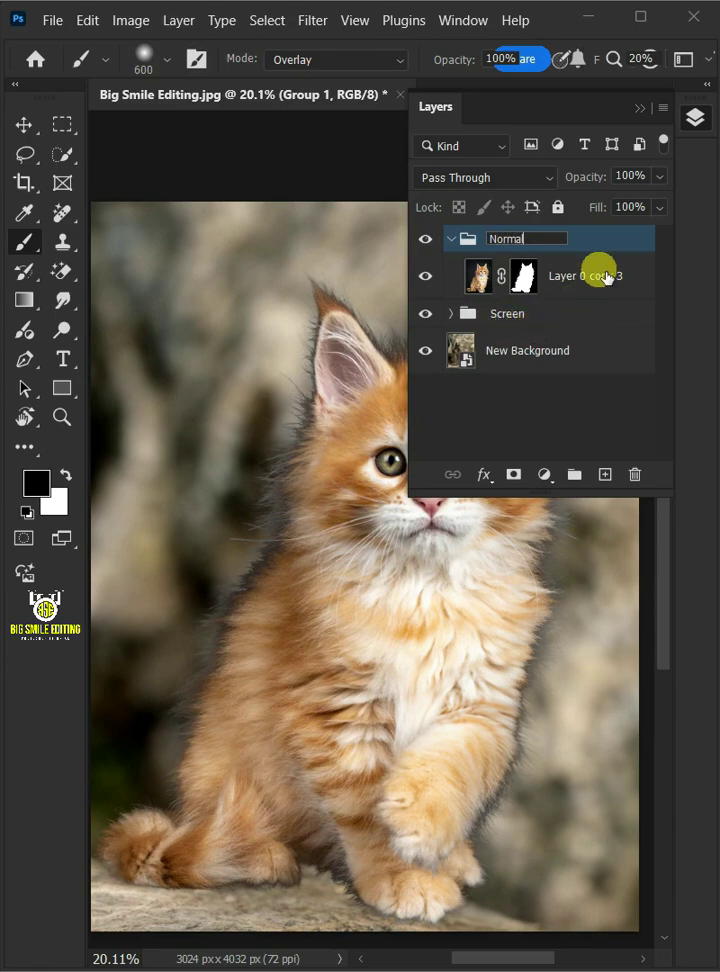
key("Return")
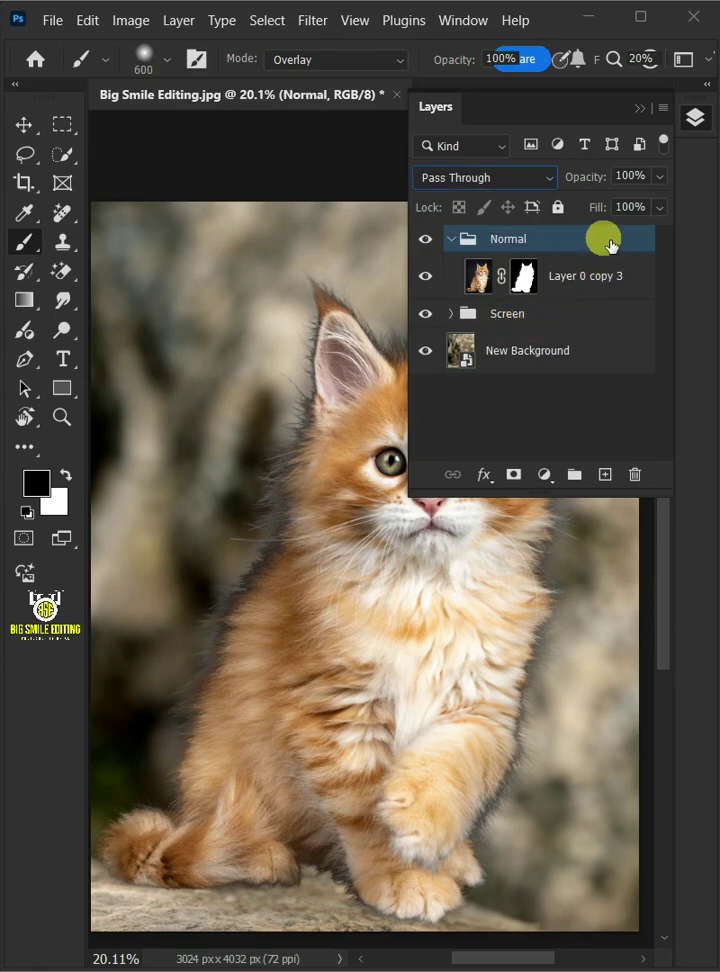
Add a white layer mask to the Normal group and set the brush to Normal mode with black as the foreground colour.
left_click(514, 475)
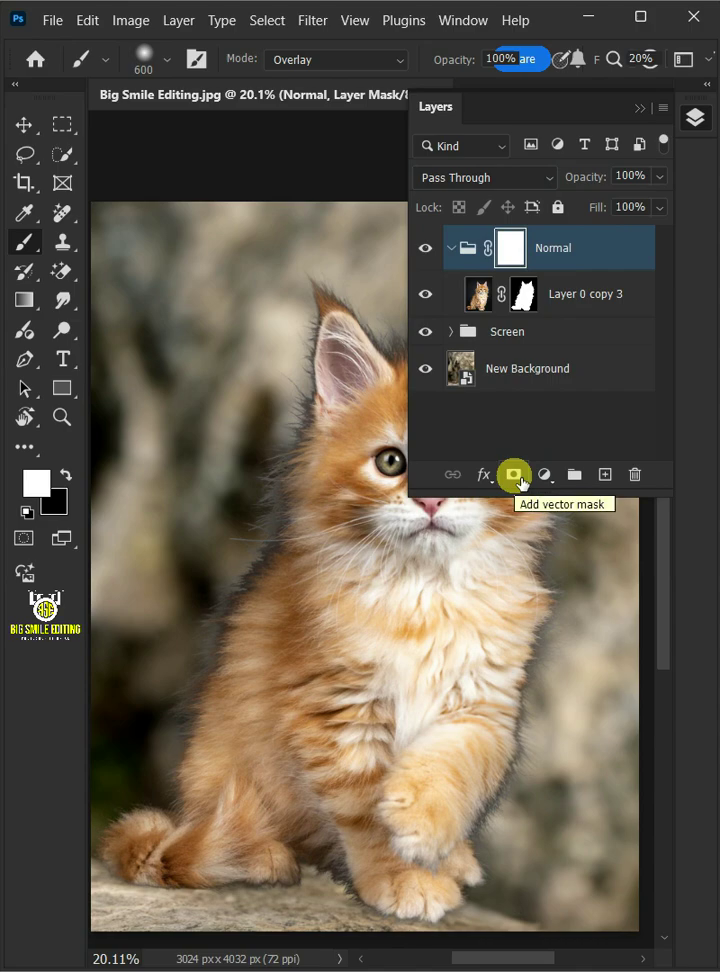
left_click(369, 60)
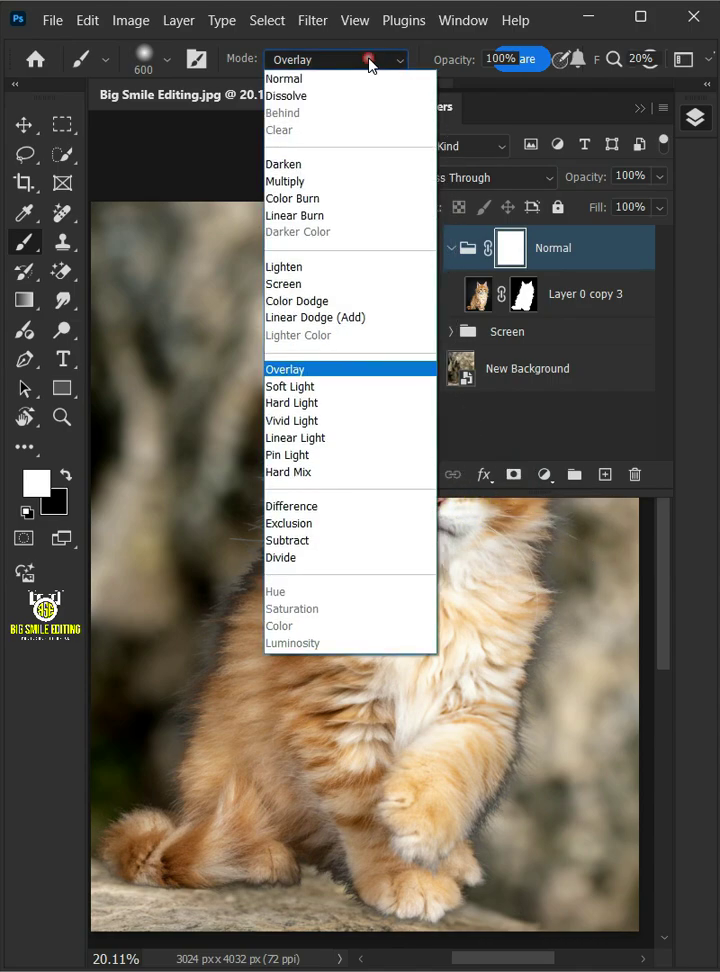
left_click(292, 80)
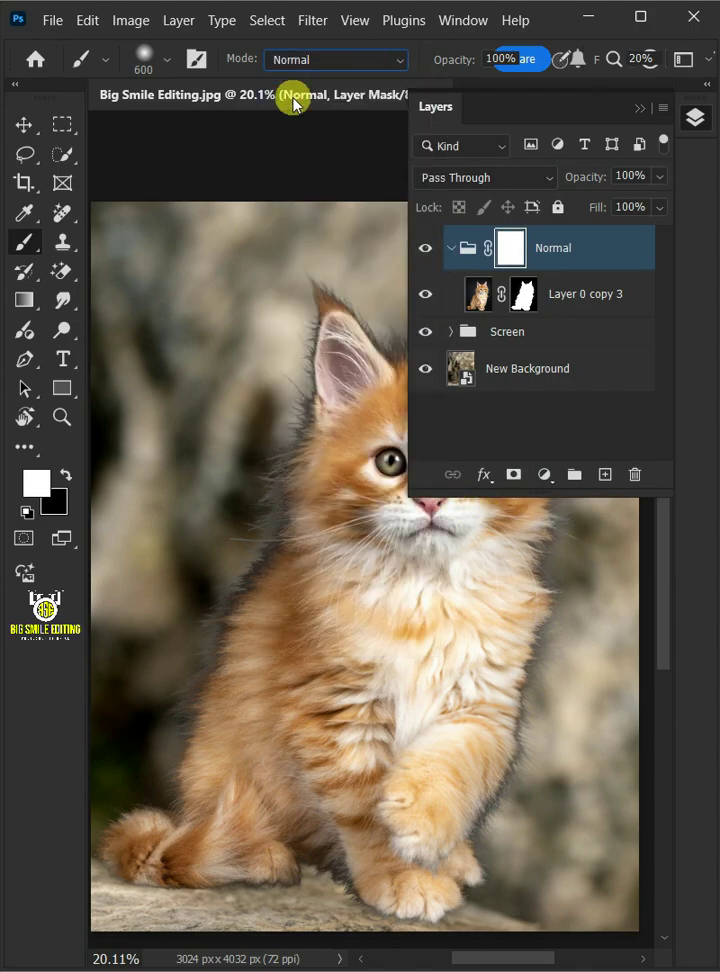
left_click(66, 478)
mouse_move(545, 495)
left_mouse_down()
mouse_move(556, 478)
mouse_move(558, 446)
left_mouse_up()
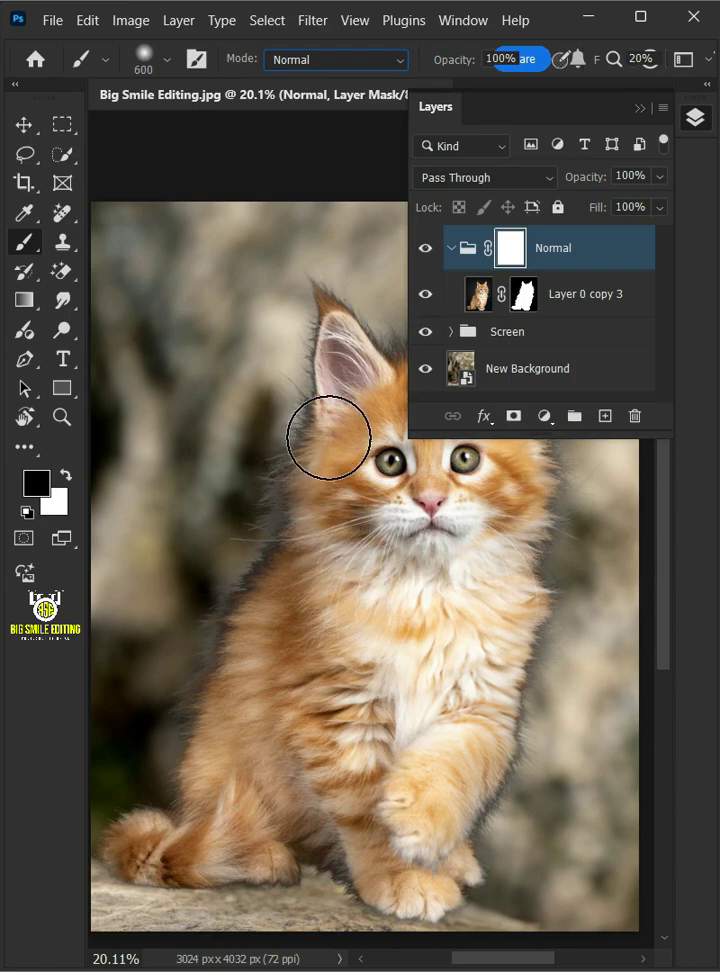
Paint black on the Normal group's mask along the kitten's outer fur edges, around the ears, head, body, tail and paws.
left_click_drag(332, 365, 144, 522)
mouse_move(144, 522)
left_mouse_down()
mouse_move(288, 516)
mouse_move(405, 906)
left_mouse_up()
mouse_move(100, 560)
left_mouse_down()
mouse_move(310, 549)
mouse_move(92, 527)
left_mouse_up()
mouse_move(497, 478)
left_mouse_down()
mouse_move(514, 690)
mouse_move(557, 493)
left_mouse_up()
left_click(486, 820)
left_click_drag(293, 857, 390, 820)
left_click_drag(181, 695, 240, 828)
Examine the kitten's fur edges around the head and body, and toggle the Normal group's mask to compare the result.
scroll(240, 790, "down", 4)
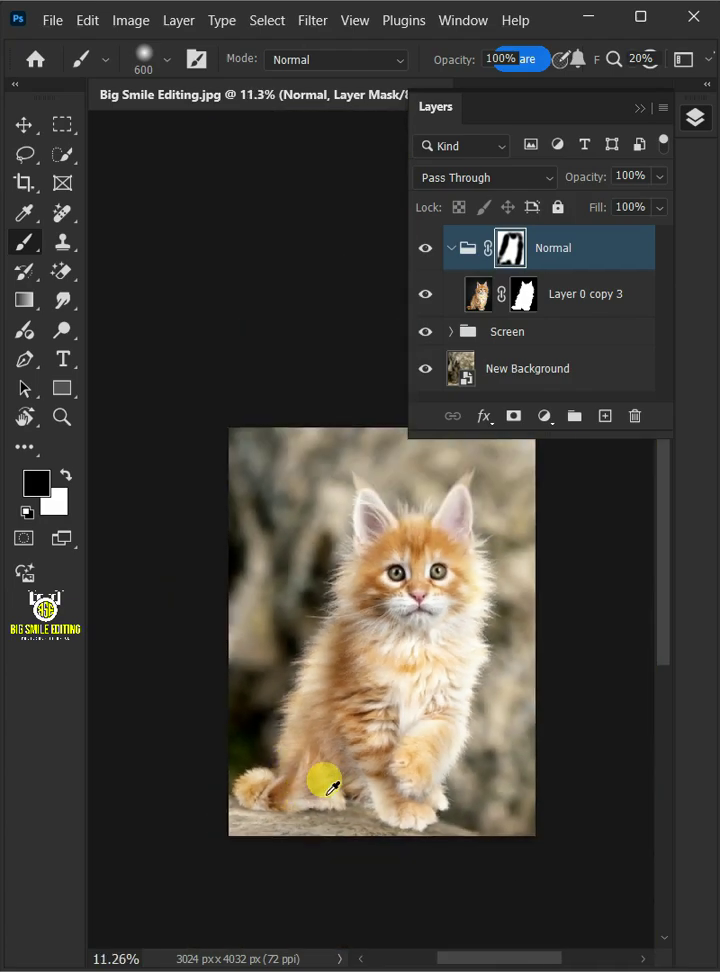
scroll(290, 780, "up", 6)
mouse_move(351, 593)
left_mouse_down()
mouse_move(275, 742)
mouse_move(197, 836)
left_mouse_up()
mouse_move(501, 622)
left_mouse_down()
mouse_move(403, 581)
mouse_move(355, 482)
left_mouse_up()
left_click_drag(393, 785, 409, 538)
left_click_drag(341, 575, 484, 794)
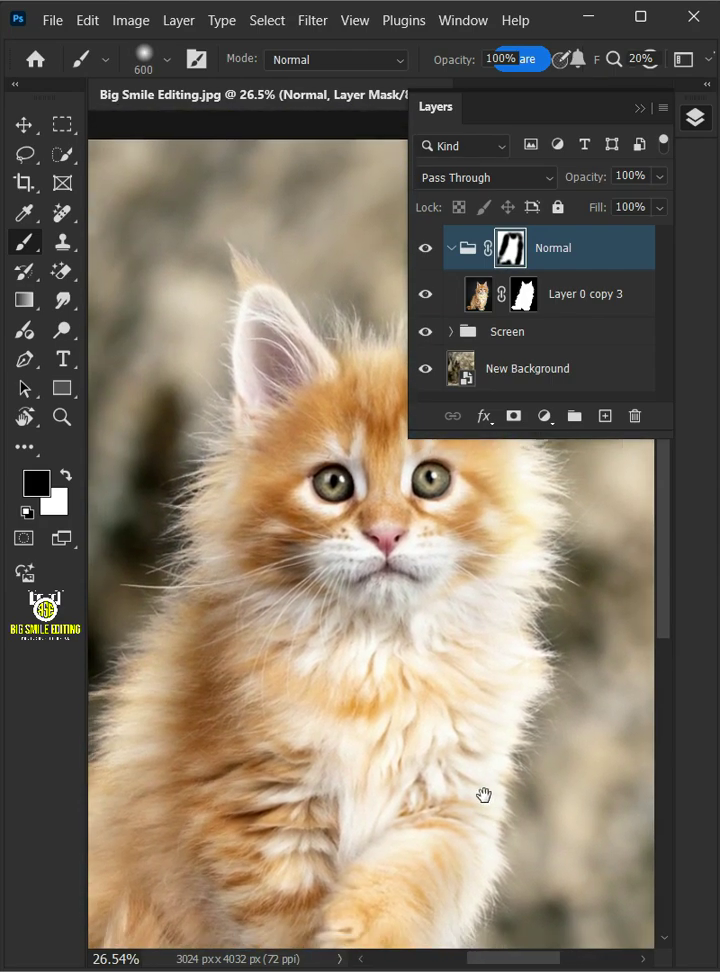
scroll(405, 709, "down", 3)
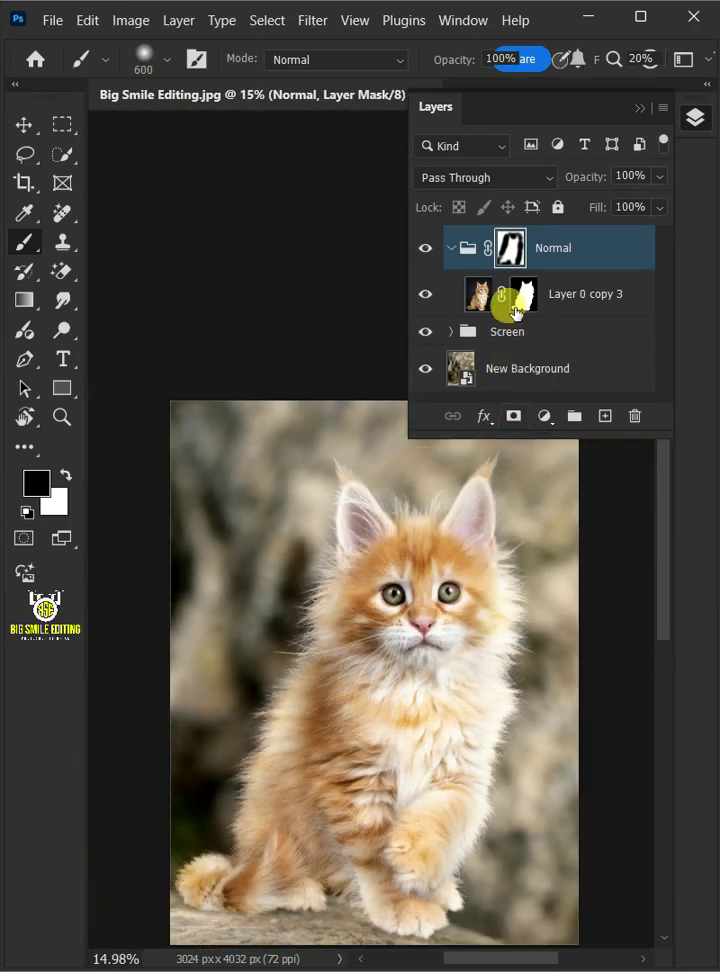
left_click(517, 257, "shift")
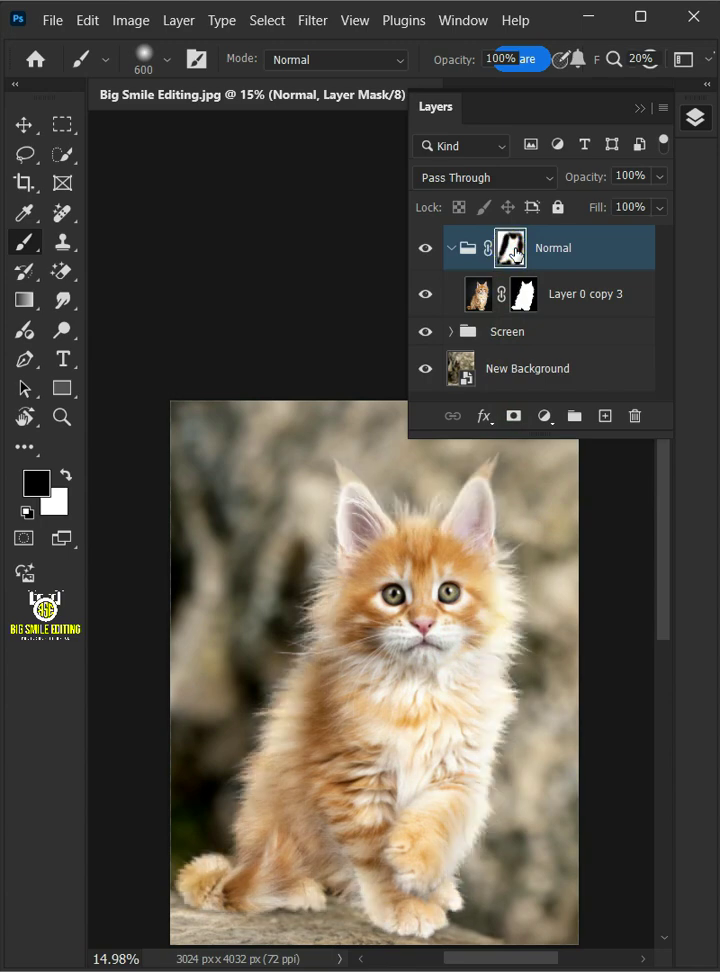